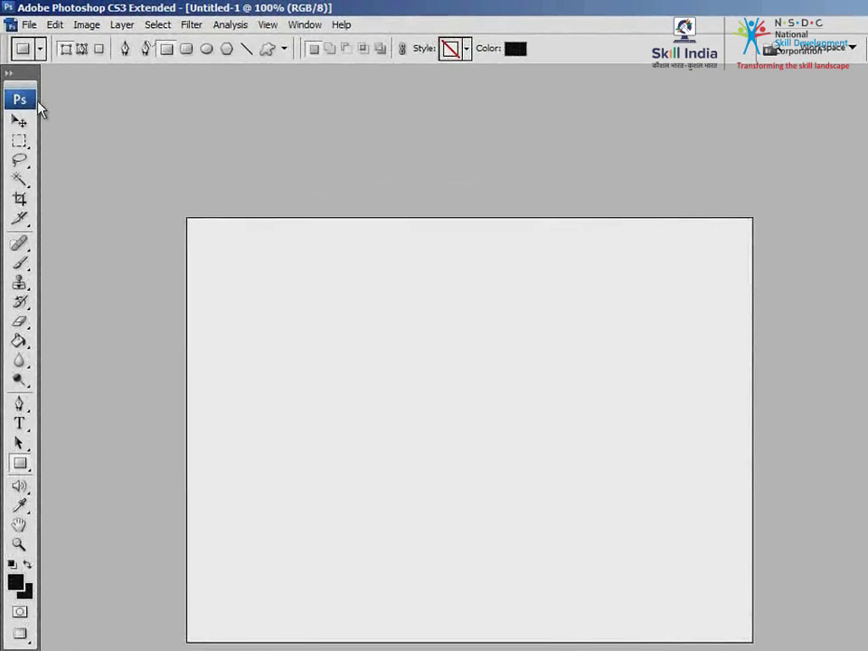
# Paint a freehand hook-shaped black stroke near the canvas's upper left with the Brush tool at 13 px.
pyautogui.click(27, 267)
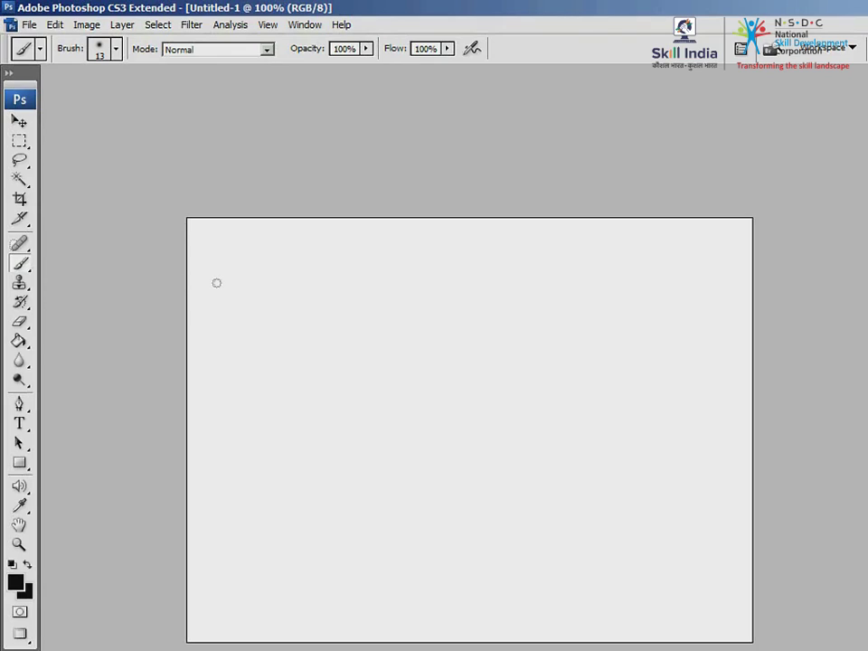
pyautogui.moveTo(209, 251)
pyautogui.mouseDown()
pyautogui.moveTo(264, 327)
pyautogui.moveTo(340, 364)
pyautogui.moveTo(340, 336)
pyautogui.mouseUp()
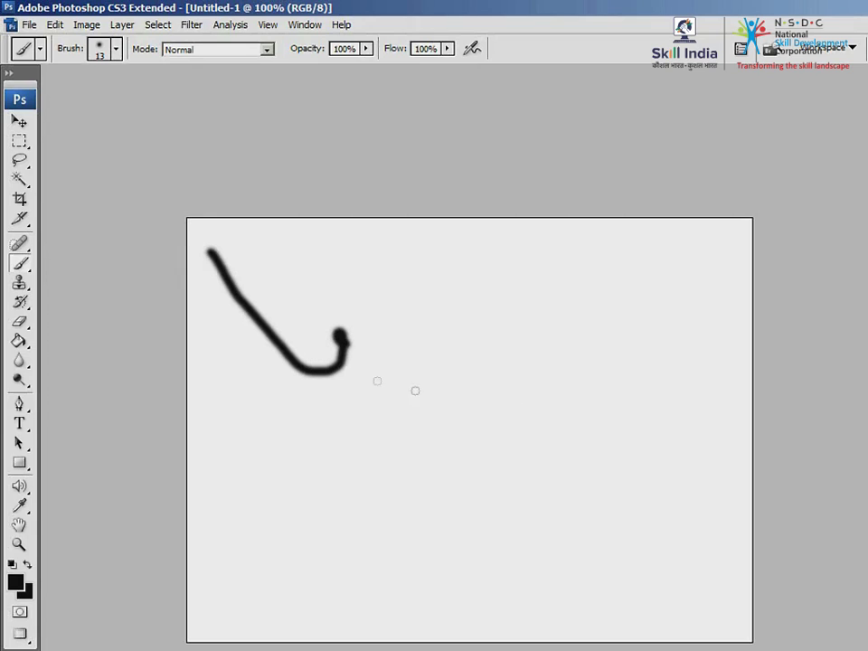
pyautogui.hotkey('ctrl', '+')
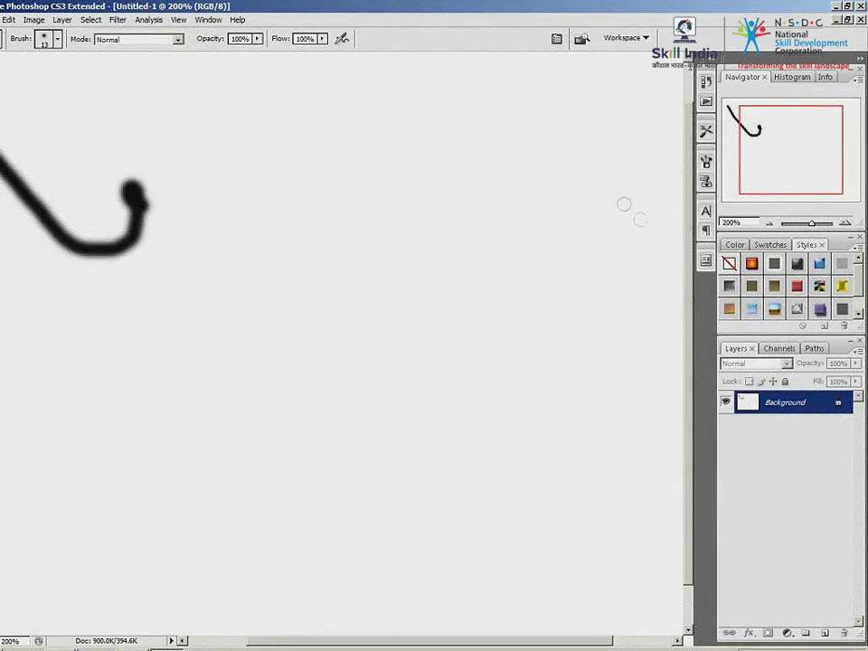
pyautogui.moveTo(797, 161); pyautogui.dragTo(776, 154)
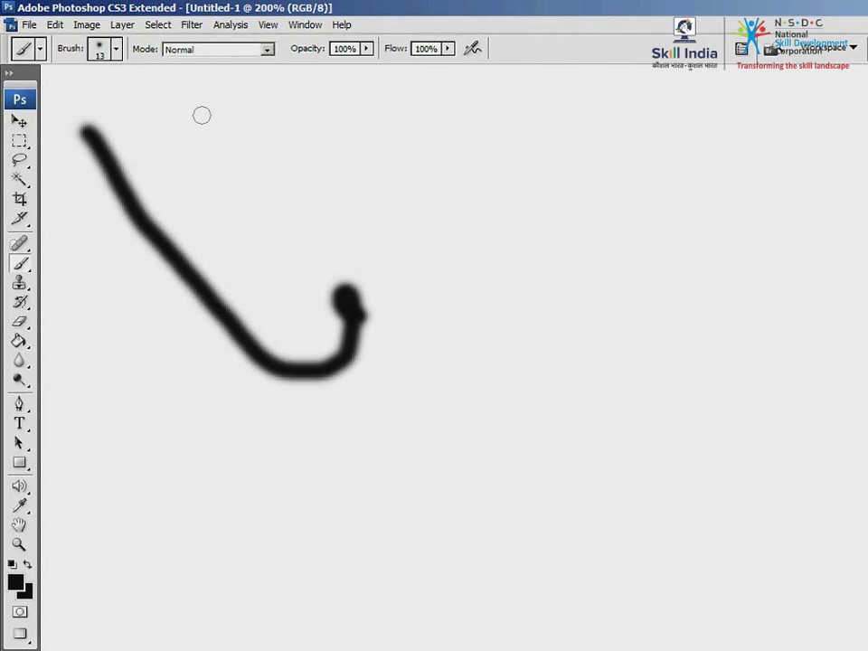
# Enlarge the brush to 40 px and paint a thicker curved black stroke beside the first one.
pyautogui.press(']')
pyautogui.press(']')
pyautogui.press(']')
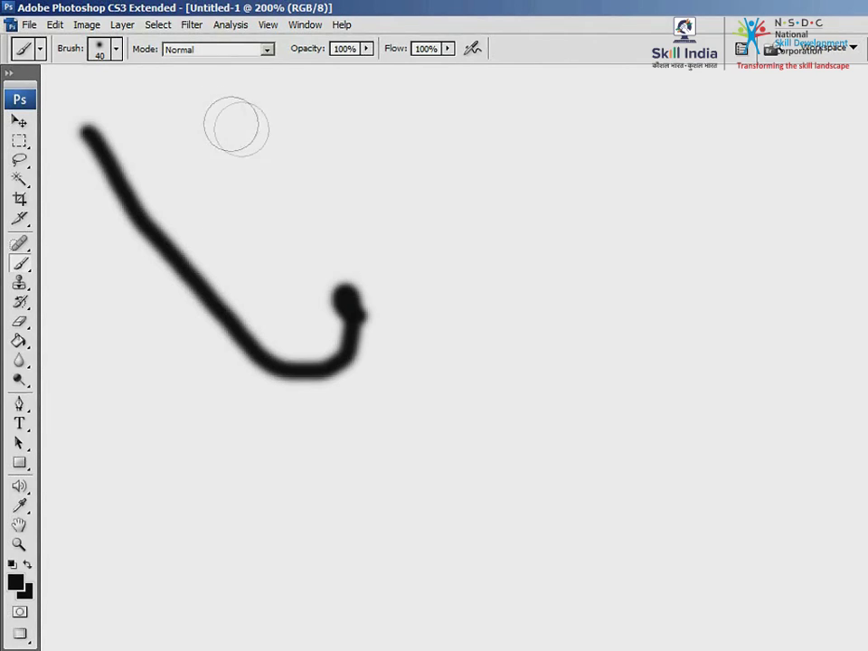
pyautogui.moveTo(252, 115)
pyautogui.mouseDown()
pyautogui.moveTo(323, 143)
pyautogui.moveTo(555, 380)
pyautogui.moveTo(483, 458)
pyautogui.moveTo(451, 464)
pyautogui.mouseUp()
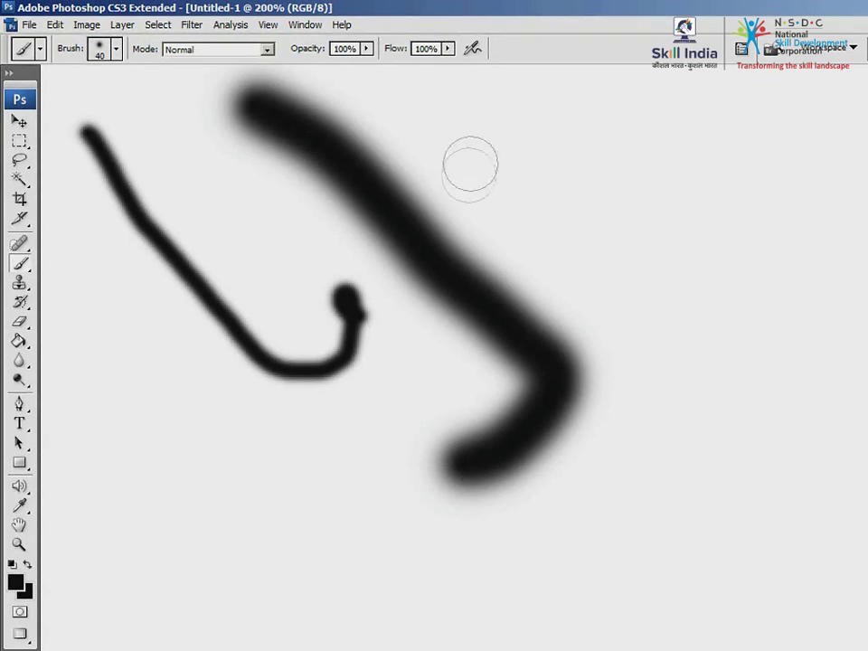
# Lower the brush opacity to 56% and paint a semi-transparent curved stroke beside the thick black one.
pyautogui.click(367, 51)
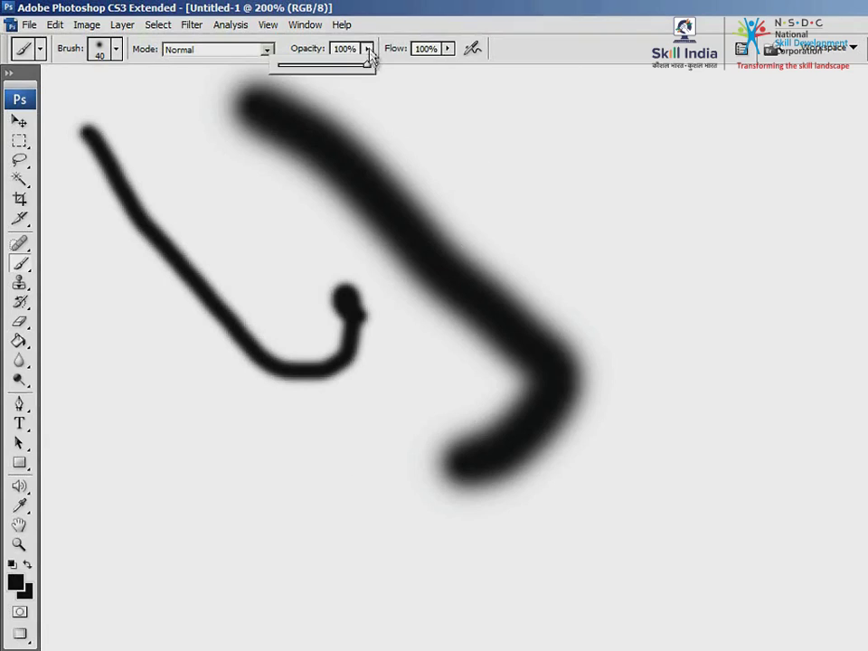
pyautogui.moveTo(369, 67); pyautogui.dragTo(329, 66)
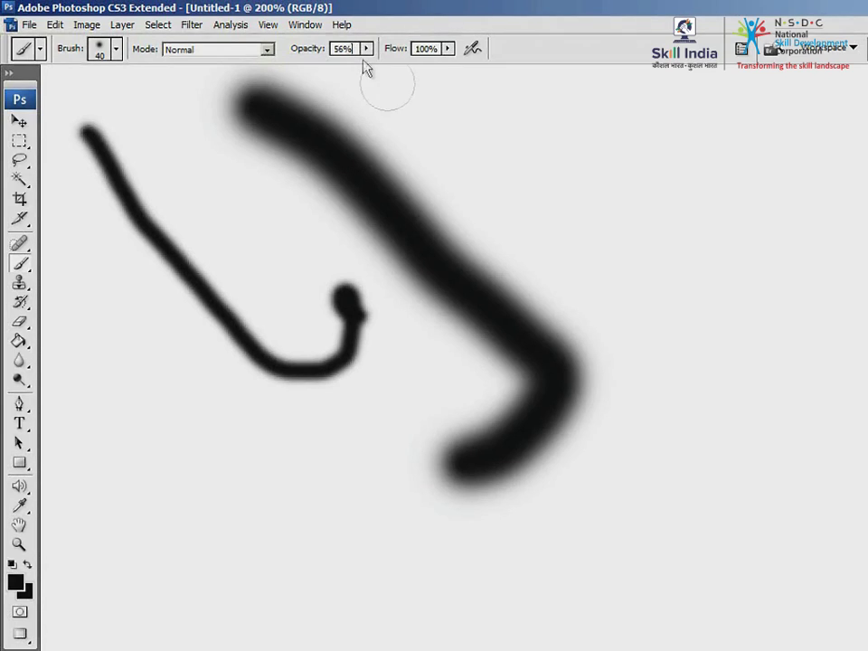
pyautogui.click(521, 140)
pyautogui.moveTo(516, 136)
pyautogui.mouseDown()
pyautogui.moveTo(663, 291)
pyautogui.moveTo(720, 420)
pyautogui.moveTo(666, 512)
pyautogui.mouseUp()
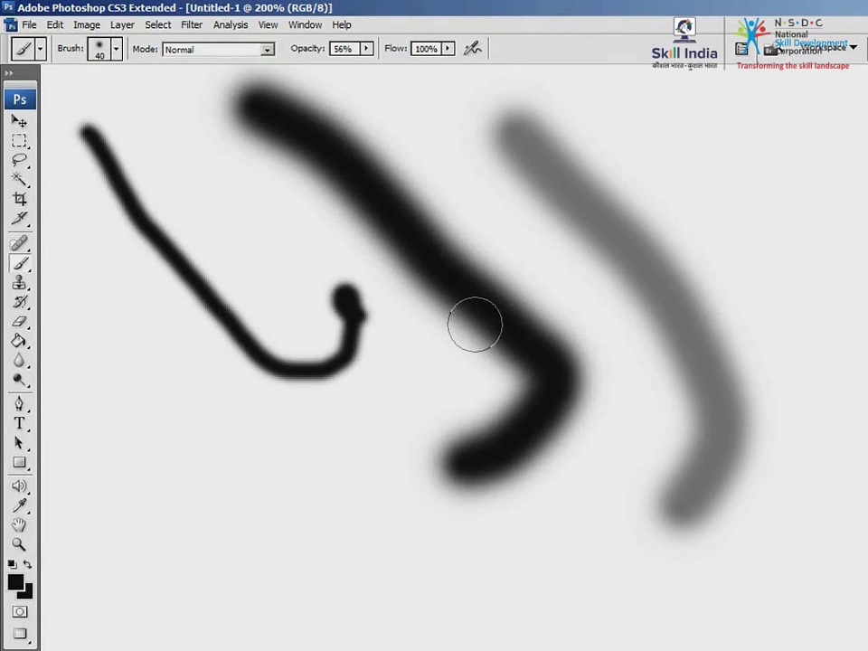
# Set the brush opacity back to 100%.
pyautogui.click(367, 49)
pyautogui.moveTo(367, 68); pyautogui.dragTo(412, 78)
pyautogui.click(353, 45)
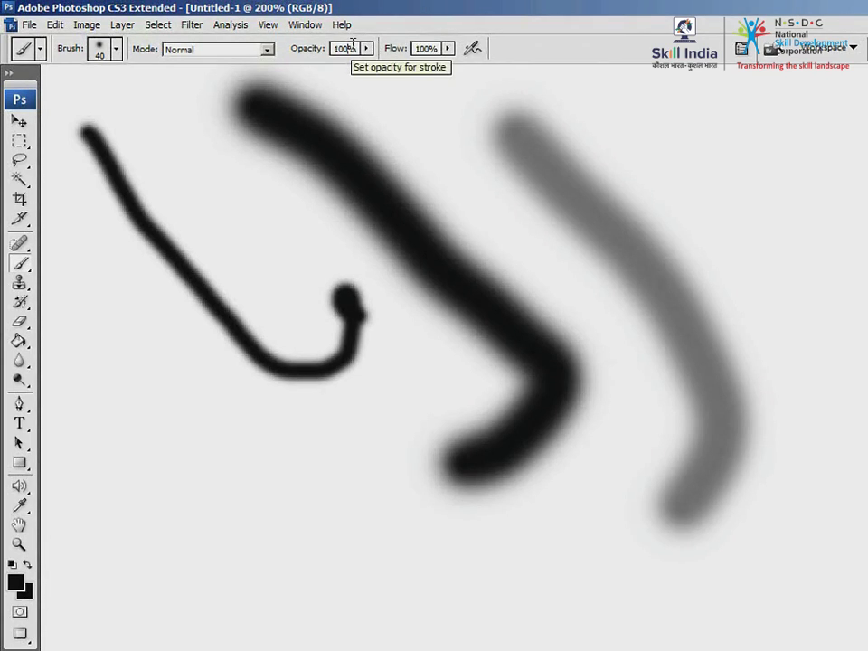
# Draw a curved line and a closed freehand outline in the lower canvas with the Pencil tool at 8 px.
pyautogui.click(28, 270)
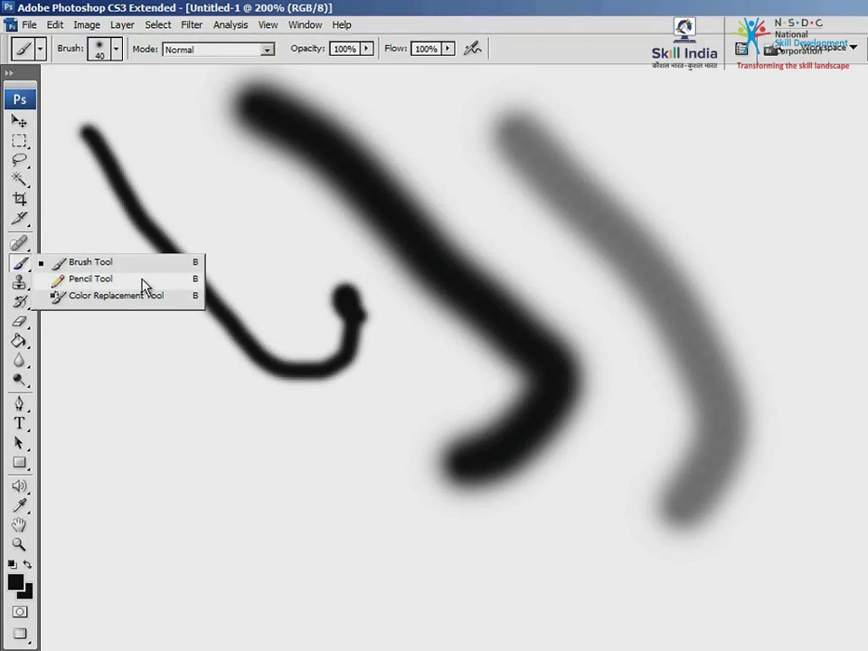
pyautogui.click(99, 279)
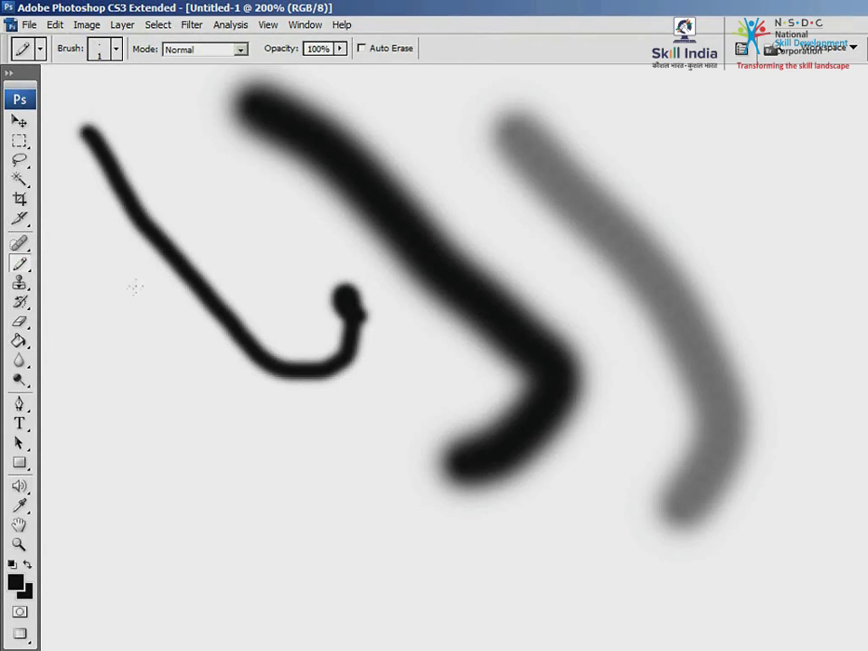
pyautogui.press(']')
pyautogui.press(']')
pyautogui.press(']')
pyautogui.press(']')
pyautogui.press(']')
pyautogui.press(']')
pyautogui.press(']')
pyautogui.moveTo(77, 289)
pyautogui.mouseDown()
pyautogui.moveTo(196, 489)
pyautogui.moveTo(262, 558)
pyautogui.moveTo(432, 583)
pyautogui.mouseUp()
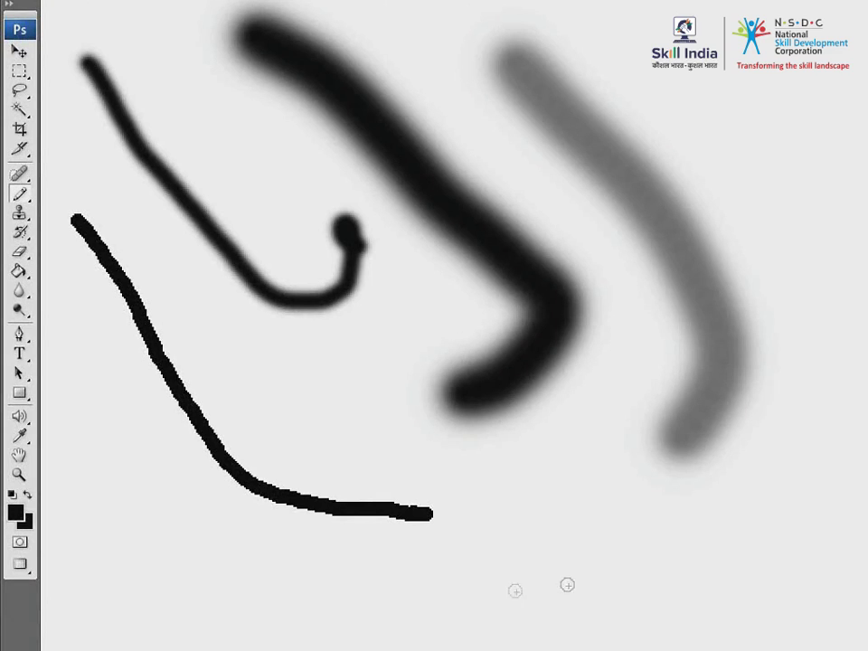
pyautogui.moveTo(595, 536)
pyautogui.mouseDown()
pyautogui.moveTo(571, 551)
pyautogui.moveTo(504, 536)
pyautogui.moveTo(425, 597)
pyautogui.moveTo(363, 589)
pyautogui.moveTo(505, 634)
pyautogui.moveTo(640, 623)
pyautogui.moveTo(628, 558)
pyautogui.moveTo(597, 533)
pyautogui.mouseUp()
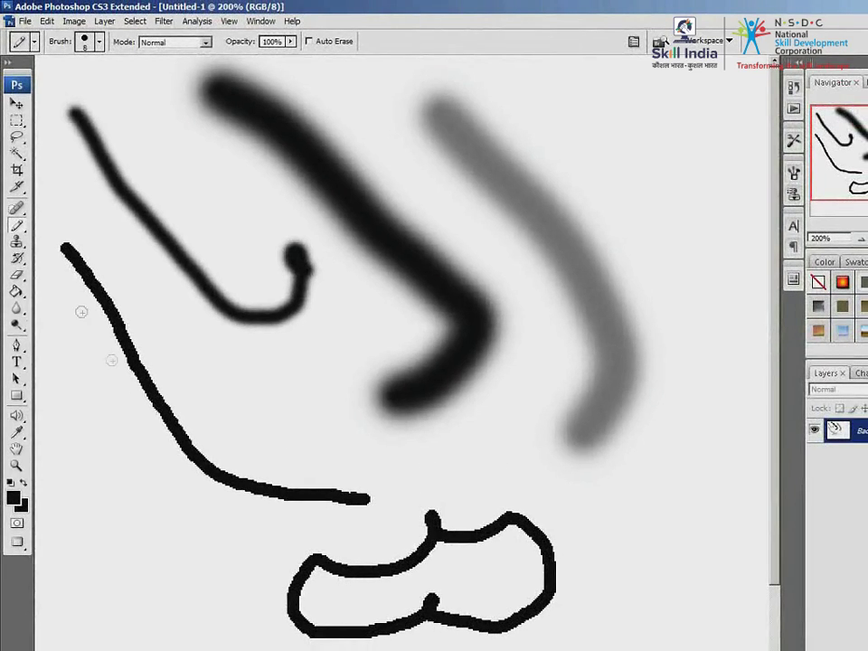
# Erase the whole curved pencil line with the Eraser tool at 13 px, keeping the closed outline.
pyautogui.click(20, 276)
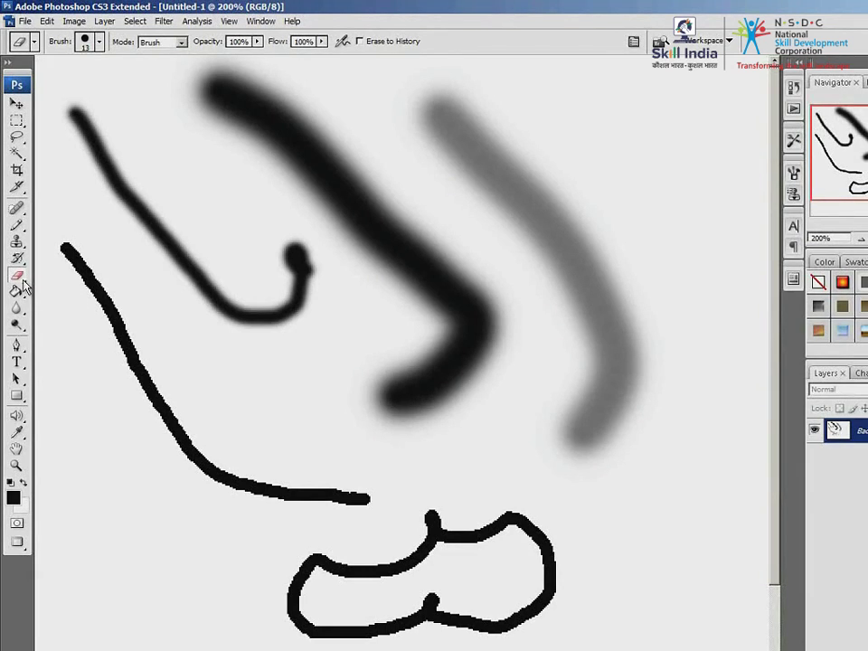
pyautogui.click(65, 251)
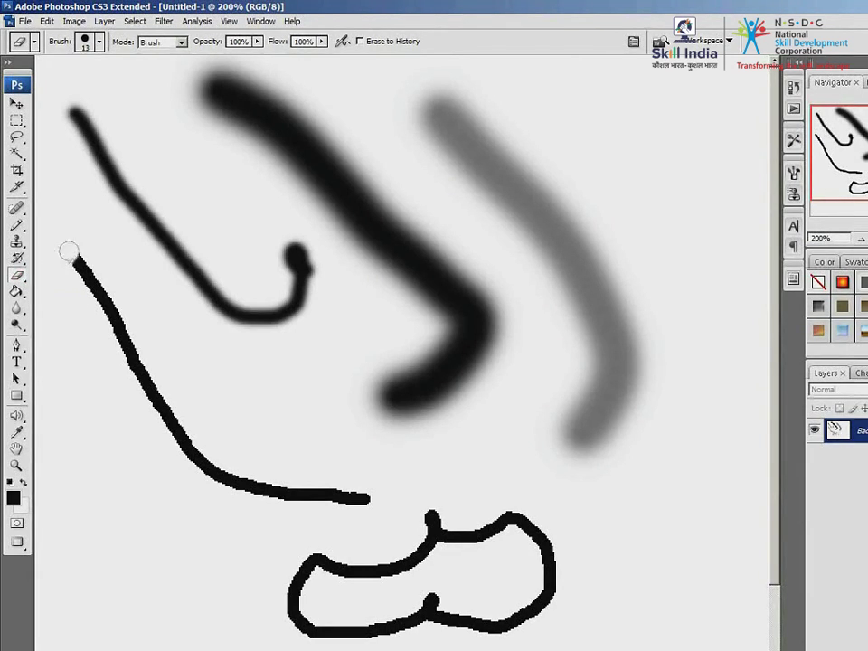
pyautogui.moveTo(69, 252)
pyautogui.mouseDown()
pyautogui.moveTo(84, 277)
pyautogui.moveTo(94, 253)
pyautogui.moveTo(101, 315)
pyautogui.moveTo(125, 302)
pyautogui.moveTo(123, 370)
pyautogui.moveTo(143, 397)
pyautogui.moveTo(157, 389)
pyautogui.moveTo(157, 423)
pyautogui.moveTo(177, 455)
pyautogui.moveTo(186, 433)
pyautogui.moveTo(211, 447)
pyautogui.moveTo(205, 484)
pyautogui.moveTo(233, 488)
pyautogui.moveTo(231, 476)
pyautogui.moveTo(257, 471)
pyautogui.moveTo(245, 489)
pyautogui.moveTo(271, 496)
pyautogui.mouseUp()
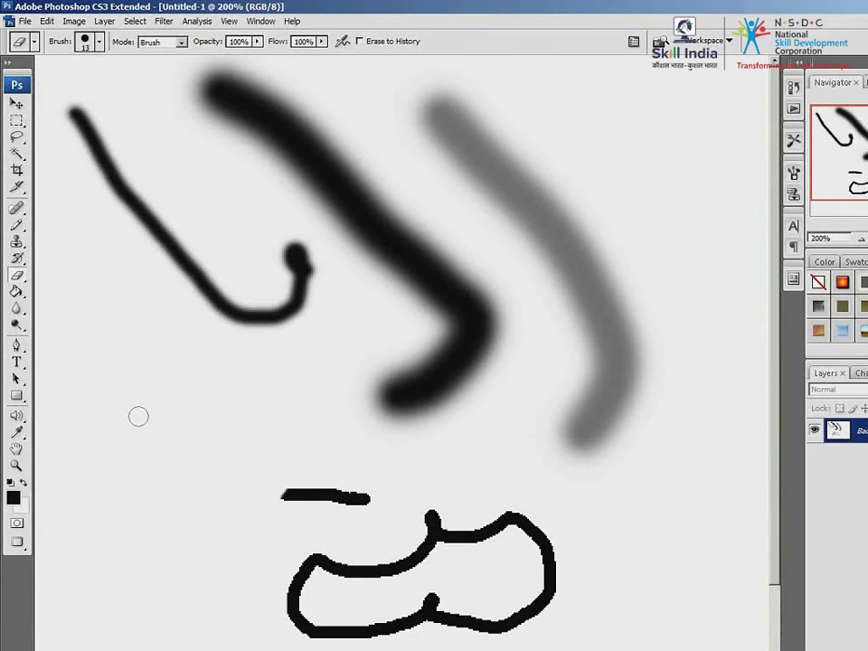
pyautogui.moveTo(287, 489)
pyautogui.mouseDown()
pyautogui.moveTo(277, 492)
pyautogui.moveTo(326, 494)
pyautogui.mouseUp()
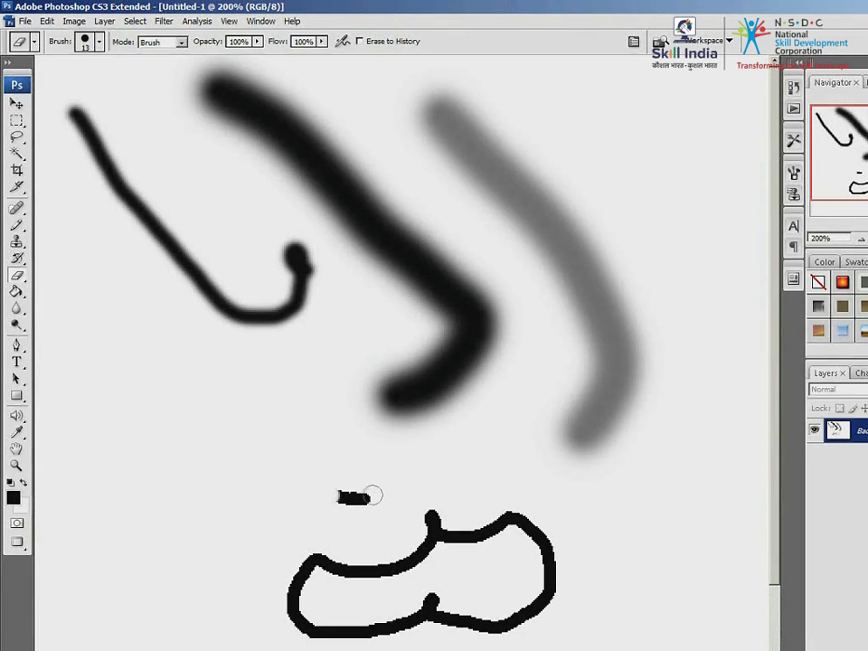
pyautogui.moveTo(371, 493); pyautogui.dragTo(322, 498)
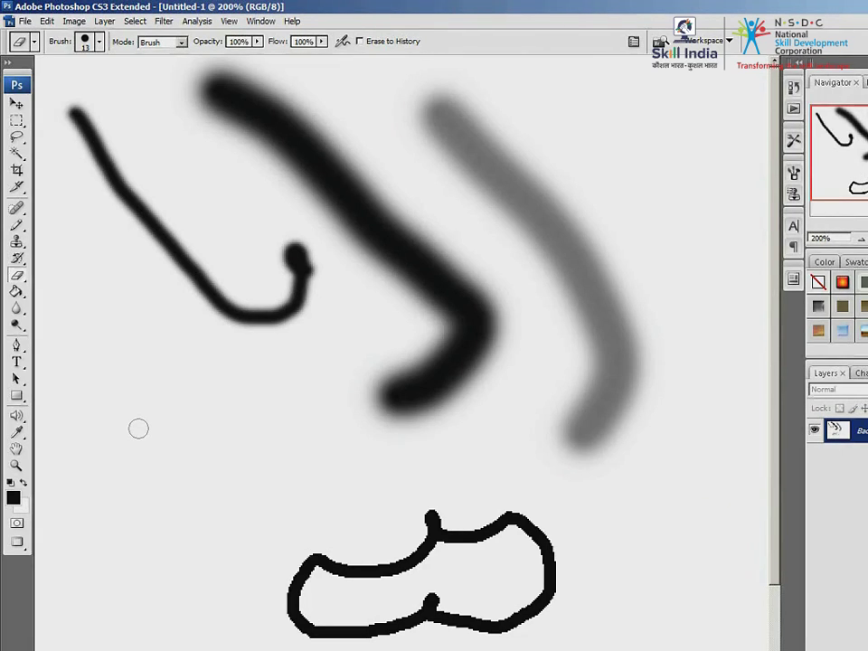
# Set the background color to bf4d4d and run the Eraser along the thin hook-shaped brush stroke.
pyautogui.click(20, 508)
pyautogui.click(403, 229)
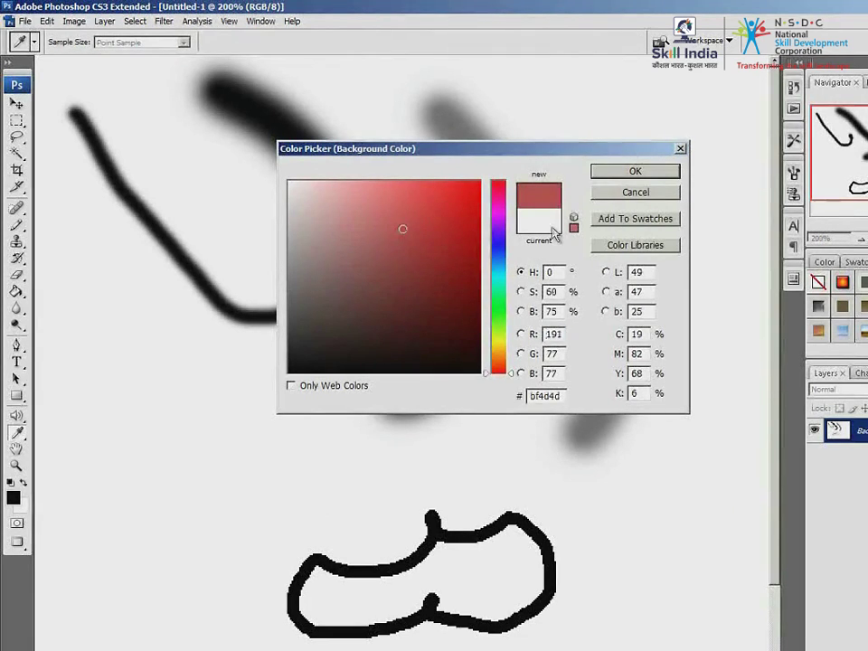
pyautogui.click(625, 172)
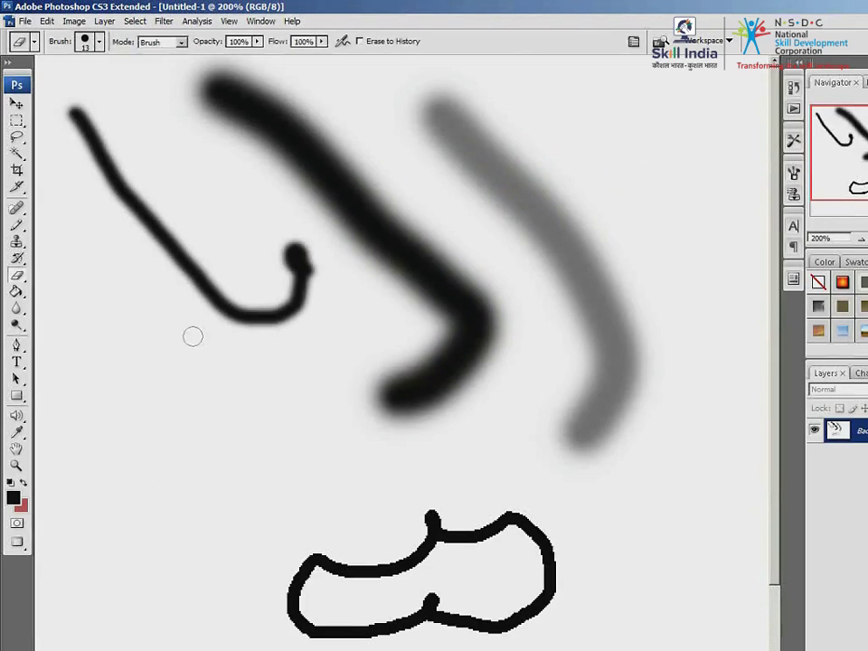
pyautogui.moveTo(80, 97)
pyautogui.mouseDown()
pyautogui.moveTo(90, 127)
pyautogui.moveTo(68, 99)
pyautogui.moveTo(154, 234)
pyautogui.moveTo(225, 307)
pyautogui.moveTo(256, 310)
pyautogui.moveTo(300, 279)
pyautogui.moveTo(307, 298)
pyautogui.moveTo(298, 251)
pyautogui.mouseUp()
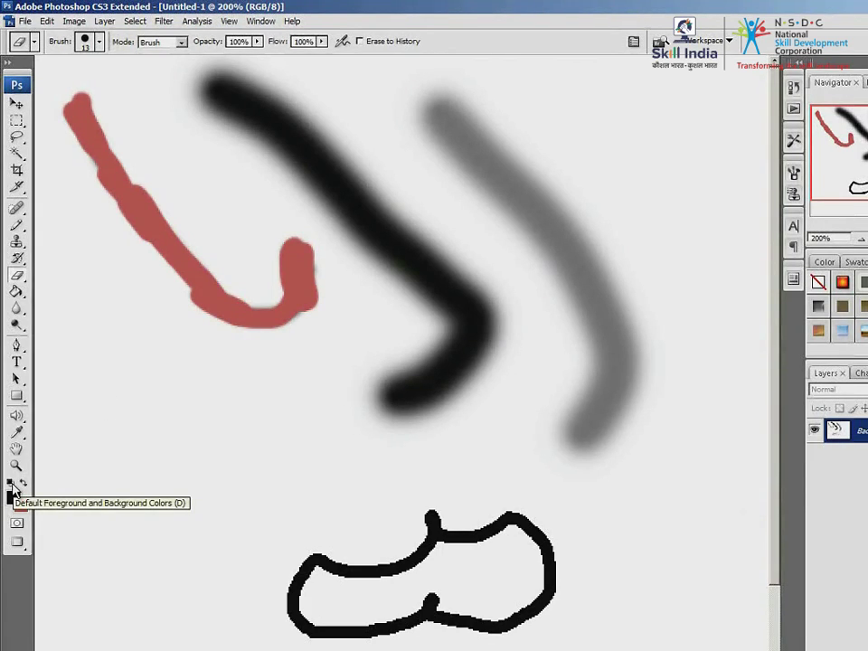
# Restore the default foreground and background colors and erase all remaining strokes, enlarging the eraser to 90 px.
pyautogui.click(12, 487)
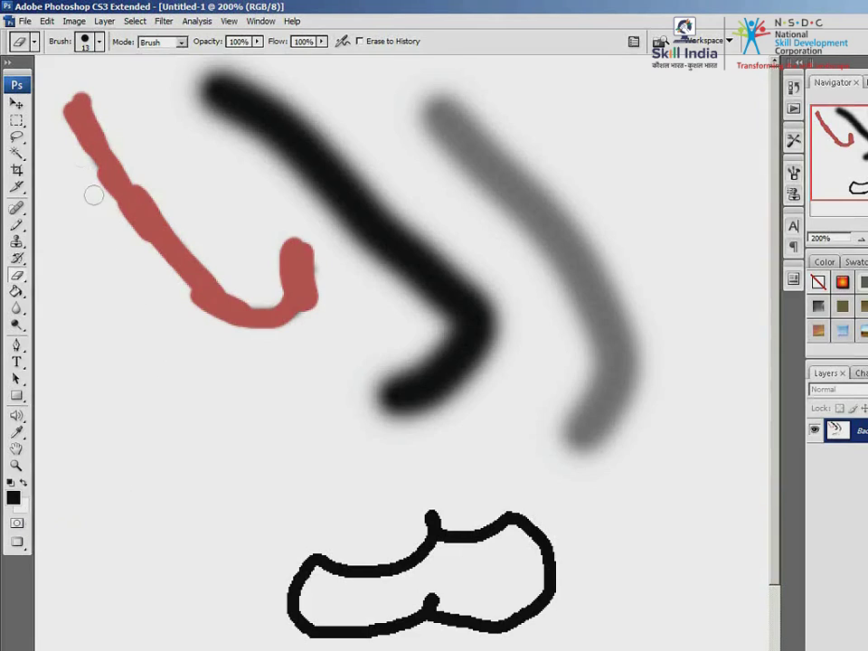
pyautogui.moveTo(67, 101)
pyautogui.mouseDown()
pyautogui.moveTo(88, 124)
pyautogui.moveTo(77, 97)
pyautogui.moveTo(89, 113)
pyautogui.moveTo(69, 115)
pyautogui.moveTo(70, 133)
pyautogui.moveTo(122, 197)
pyautogui.moveTo(95, 124)
pyautogui.moveTo(129, 201)
pyautogui.moveTo(125, 179)
pyautogui.moveTo(155, 227)
pyautogui.moveTo(137, 184)
pyautogui.moveTo(164, 241)
pyautogui.moveTo(159, 219)
pyautogui.moveTo(135, 217)
pyautogui.moveTo(138, 240)
pyautogui.moveTo(142, 226)
pyautogui.moveTo(227, 296)
pyautogui.moveTo(186, 262)
pyautogui.moveTo(207, 314)
pyautogui.mouseUp()
pyautogui.press(']')
pyautogui.press(']')
pyautogui.press(']')
pyautogui.press(']')
pyautogui.press(']')
pyautogui.press(']')
pyautogui.press(']')
pyautogui.press(']')
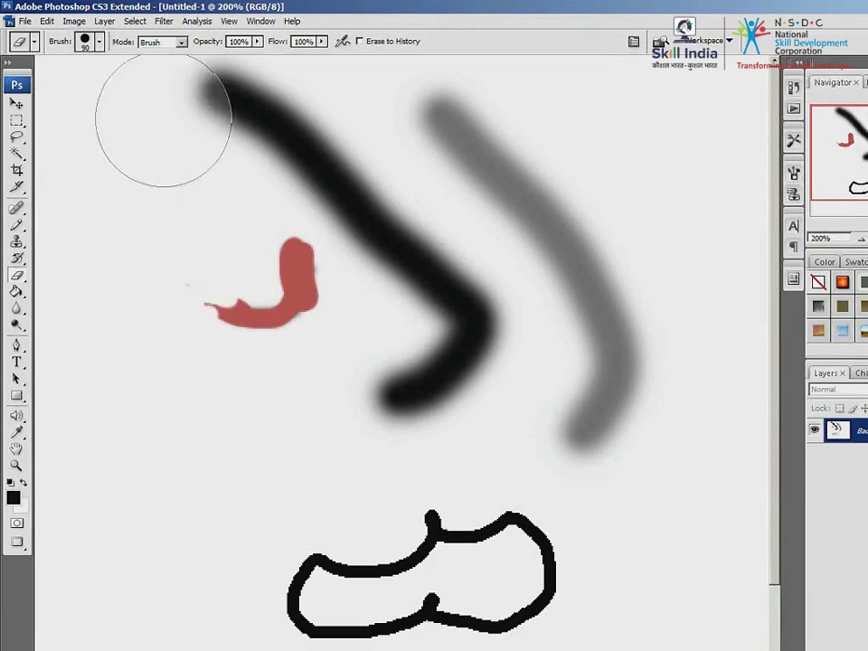
pyautogui.moveTo(164, 110); pyautogui.dragTo(475, 126)
pyautogui.moveTo(75, 215)
pyautogui.mouseDown()
pyautogui.moveTo(318, 265)
pyautogui.moveTo(144, 320)
pyautogui.moveTo(405, 264)
pyautogui.moveTo(326, 287)
pyautogui.moveTo(282, 256)
pyautogui.moveTo(543, 204)
pyautogui.moveTo(608, 201)
pyautogui.moveTo(513, 290)
pyautogui.moveTo(525, 333)
pyautogui.moveTo(651, 369)
pyautogui.moveTo(381, 471)
pyautogui.moveTo(552, 536)
pyautogui.moveTo(581, 595)
pyautogui.moveTo(335, 592)
pyautogui.moveTo(315, 422)
pyautogui.moveTo(375, 232)
pyautogui.moveTo(377, 361)
pyautogui.moveTo(303, 343)
pyautogui.mouseUp()
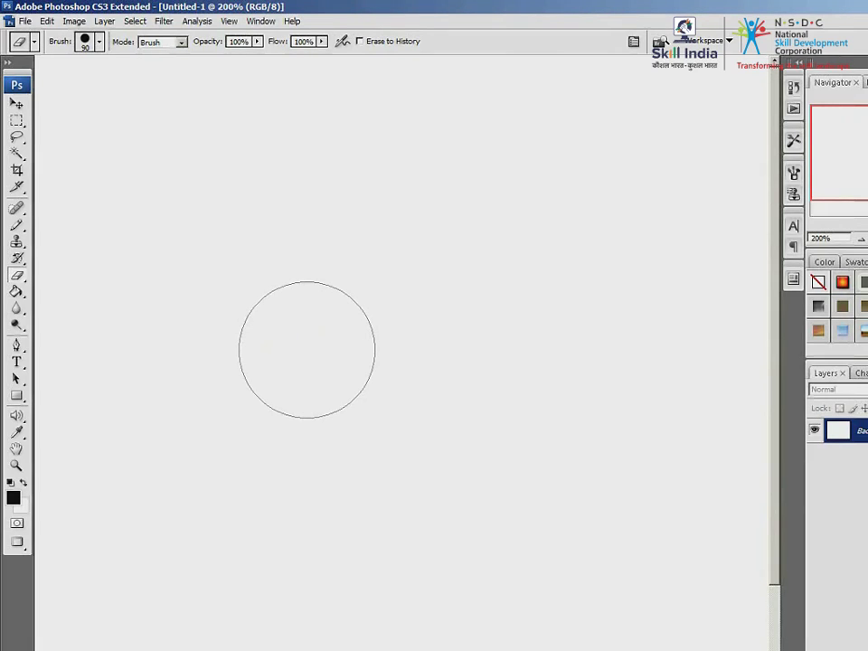
# Reduce the eraser brush size to 7 px.
pyautogui.press('[')
pyautogui.press('[')
pyautogui.press('[')
pyautogui.press('[')
pyautogui.press('[')
pyautogui.press('[')
pyautogui.press('[')
pyautogui.press('[')
pyautogui.press('[')
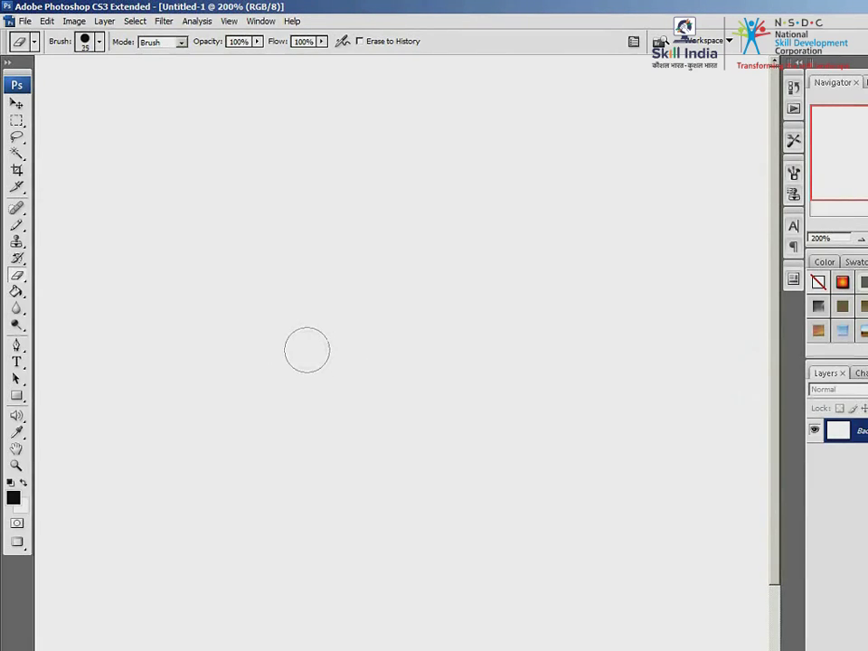
pyautogui.press('[')
pyautogui.press('[')
pyautogui.press('[')
pyautogui.press('[')
pyautogui.press('[')
pyautogui.press('[')
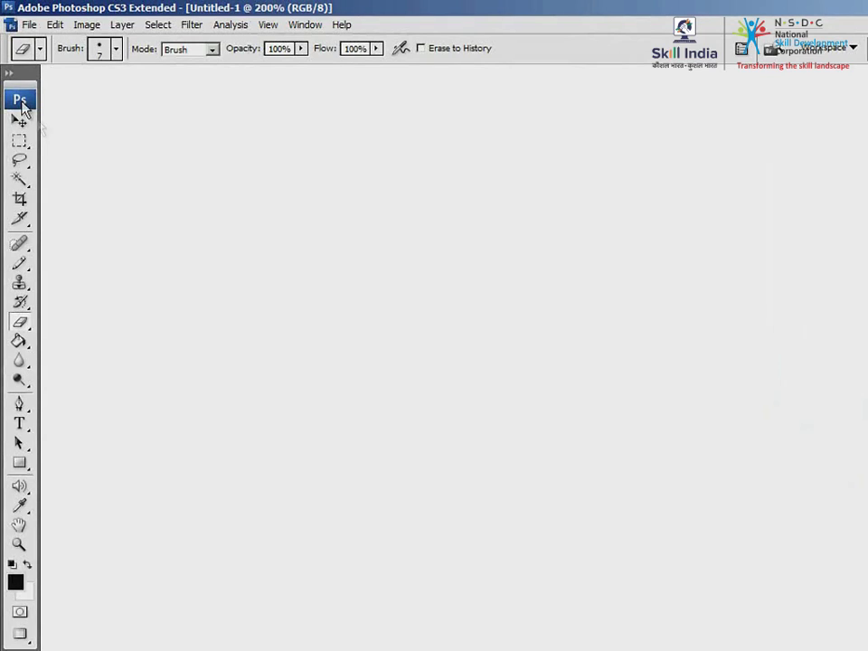
# Recolor the left part of the red turban in smile_1.jpg with black, using the Color Replacement tool at 30 px.
pyautogui.click(30, 269)
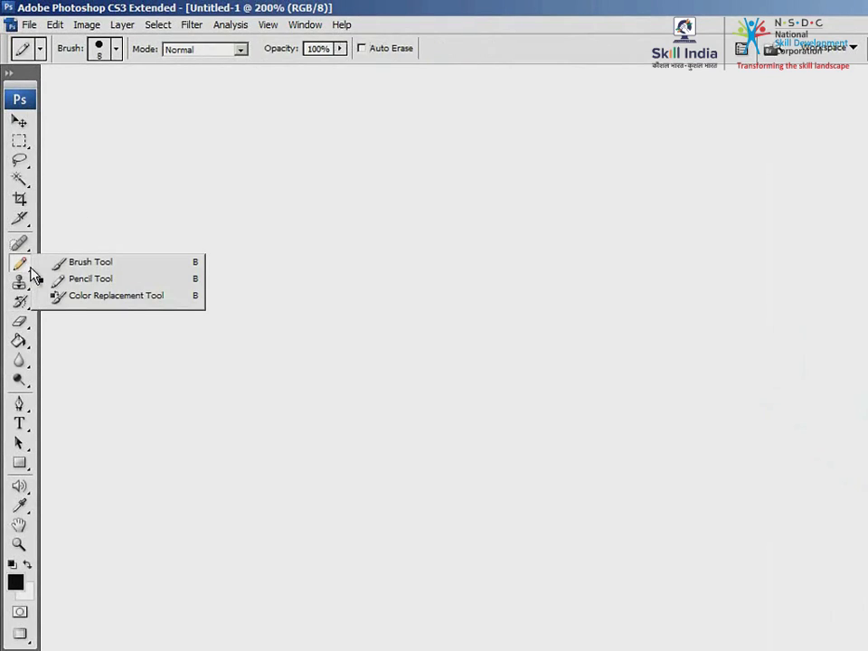
pyautogui.click(150, 297)
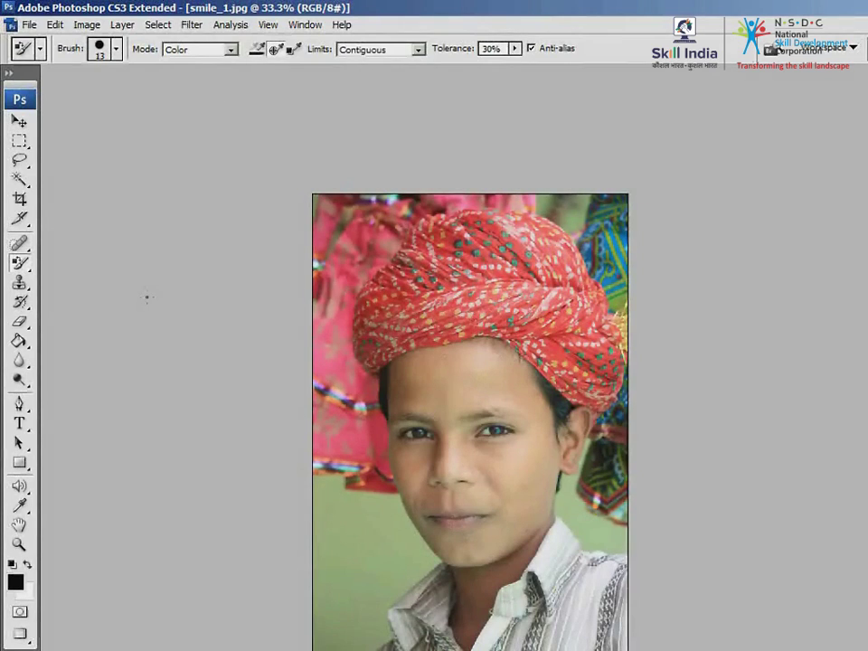
pyautogui.press(']')
pyautogui.press(']')
pyautogui.press(']')
pyautogui.press(']')
pyautogui.press(']')
pyautogui.press(']')
pyautogui.press(']')
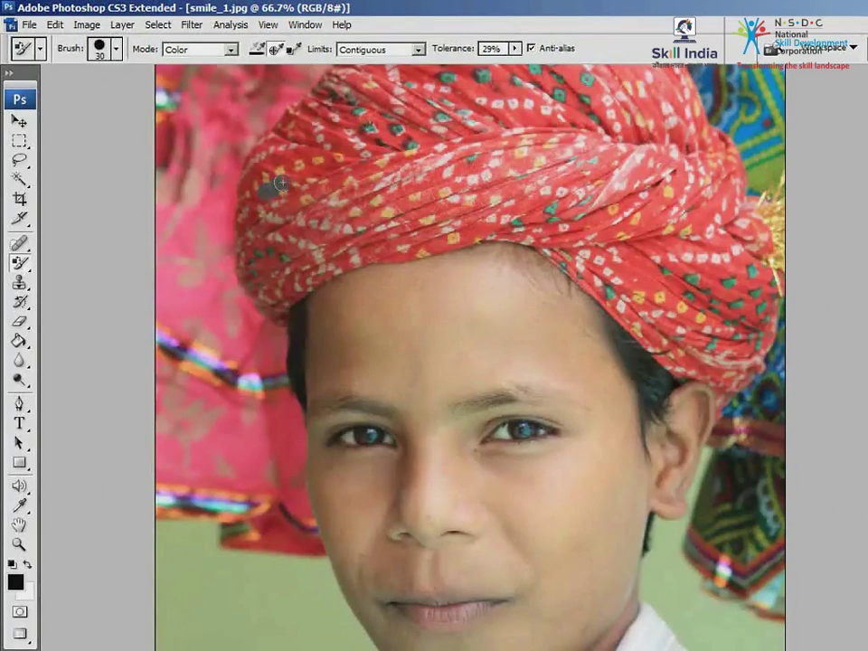
pyautogui.moveTo(266, 191)
pyautogui.mouseDown()
pyautogui.moveTo(297, 188)
pyautogui.moveTo(261, 222)
pyautogui.moveTo(314, 196)
pyautogui.moveTo(265, 233)
pyautogui.moveTo(280, 210)
pyautogui.moveTo(245, 234)
pyautogui.moveTo(248, 220)
pyautogui.moveTo(247, 278)
pyautogui.moveTo(265, 307)
pyautogui.moveTo(341, 245)
pyautogui.moveTo(298, 260)
pyautogui.moveTo(335, 235)
pyautogui.moveTo(264, 273)
pyautogui.moveTo(276, 248)
pyautogui.moveTo(263, 288)
pyautogui.moveTo(323, 223)
pyautogui.moveTo(255, 238)
pyautogui.moveTo(310, 223)
pyautogui.moveTo(283, 247)
pyautogui.moveTo(349, 215)
pyautogui.moveTo(350, 184)
pyautogui.moveTo(278, 174)
pyautogui.moveTo(342, 149)
pyautogui.moveTo(296, 165)
pyautogui.moveTo(330, 163)
pyautogui.moveTo(374, 138)
pyautogui.moveTo(303, 140)
pyautogui.moveTo(317, 129)
pyautogui.moveTo(269, 152)
pyautogui.moveTo(249, 219)
pyautogui.mouseUp()
pyautogui.moveTo(347, 190)
pyautogui.mouseDown()
pyautogui.moveTo(228, 189)
pyautogui.moveTo(465, 223)
pyautogui.mouseUp()
pyautogui.moveTo(343, 140)
pyautogui.mouseDown()
pyautogui.moveTo(280, 158)
pyautogui.moveTo(249, 131)
pyautogui.moveTo(323, 174)
pyautogui.moveTo(215, 88)
pyautogui.moveTo(268, 99)
pyautogui.mouseUp()
pyautogui.moveTo(320, 125)
pyautogui.mouseDown()
pyautogui.moveTo(276, 166)
pyautogui.moveTo(298, 189)
pyautogui.moveTo(362, 181)
pyautogui.mouseUp()
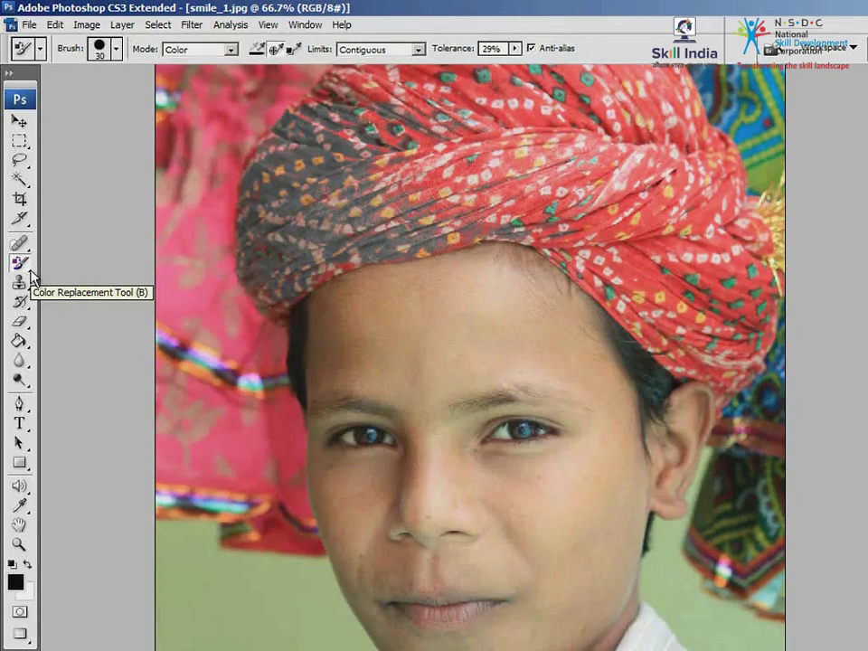
# Undo the color replacement on the turban.
pyautogui.click(61, 29)
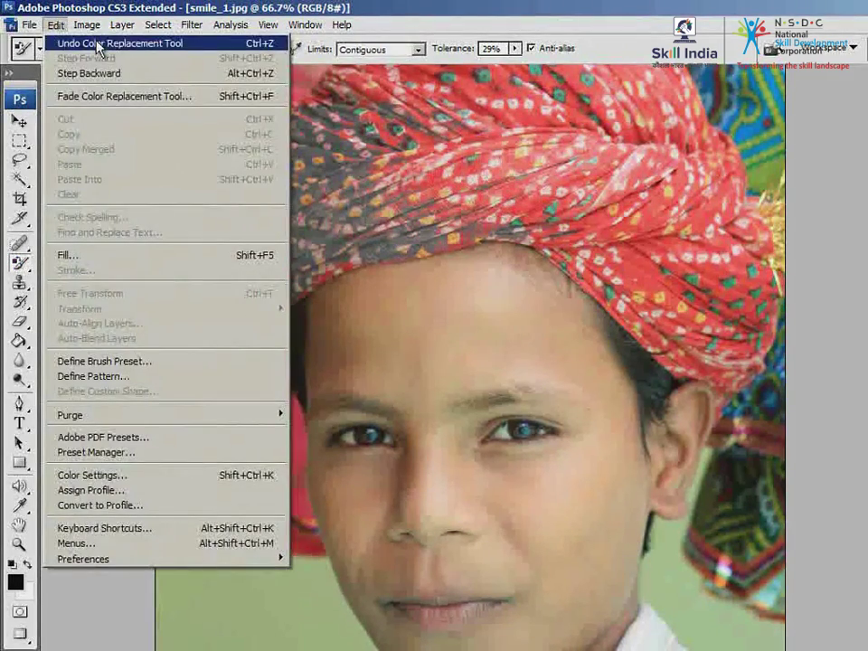
pyautogui.click(98, 44)
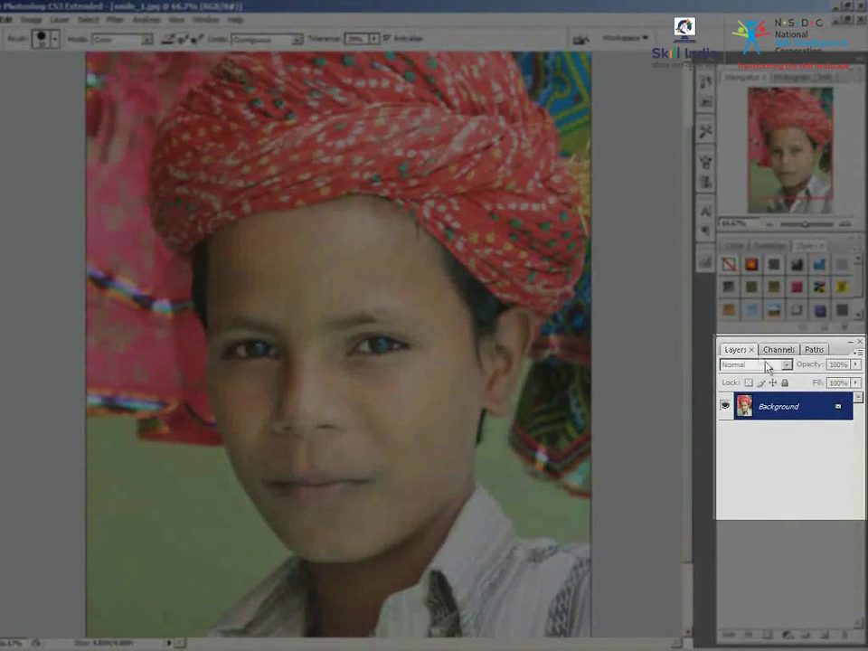
# Duplicate the Background layer as "Background copy" in smile_1.jpg and toggle the copy's visibility.
pyautogui.rightClick(798, 410)
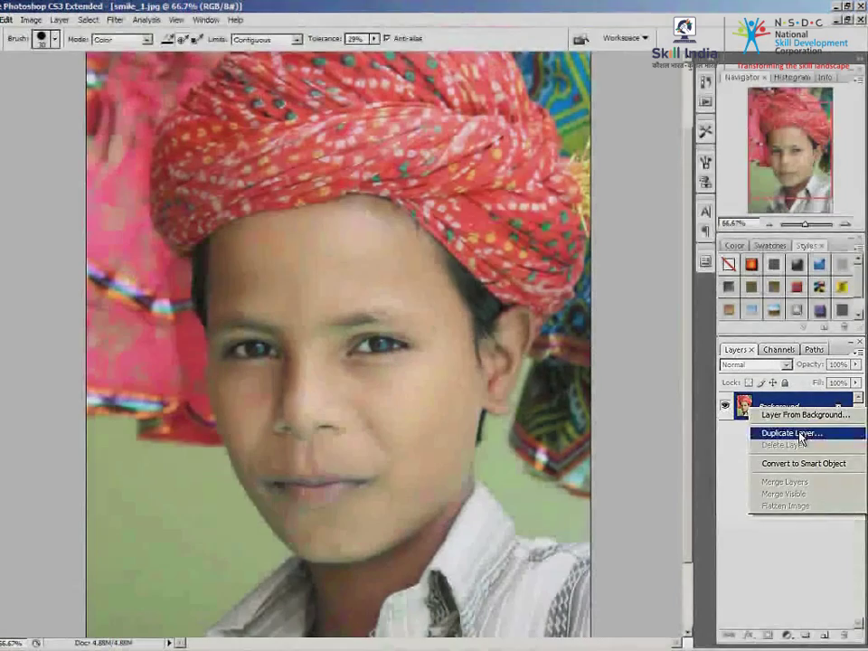
pyautogui.click(799, 433)
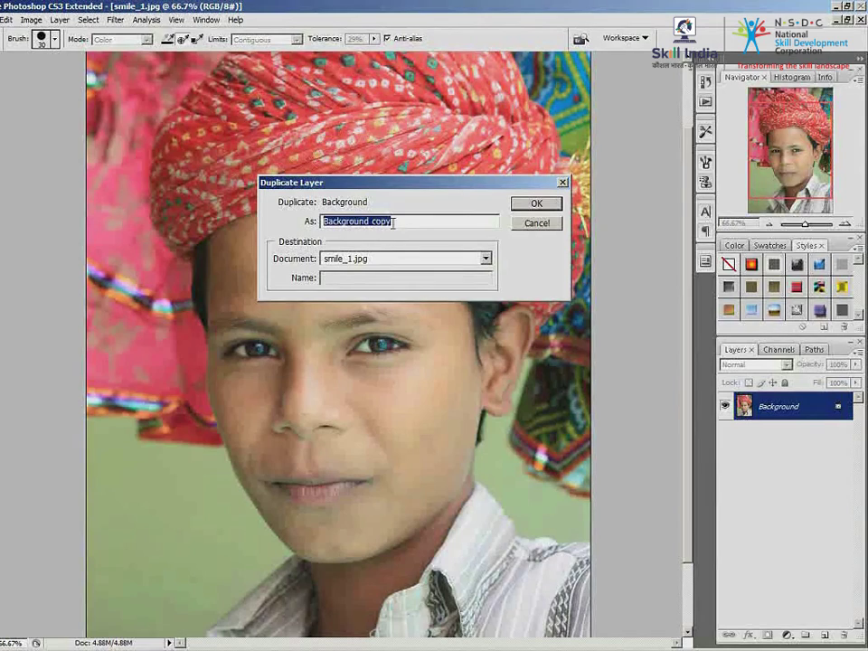
pyautogui.click(554, 206)
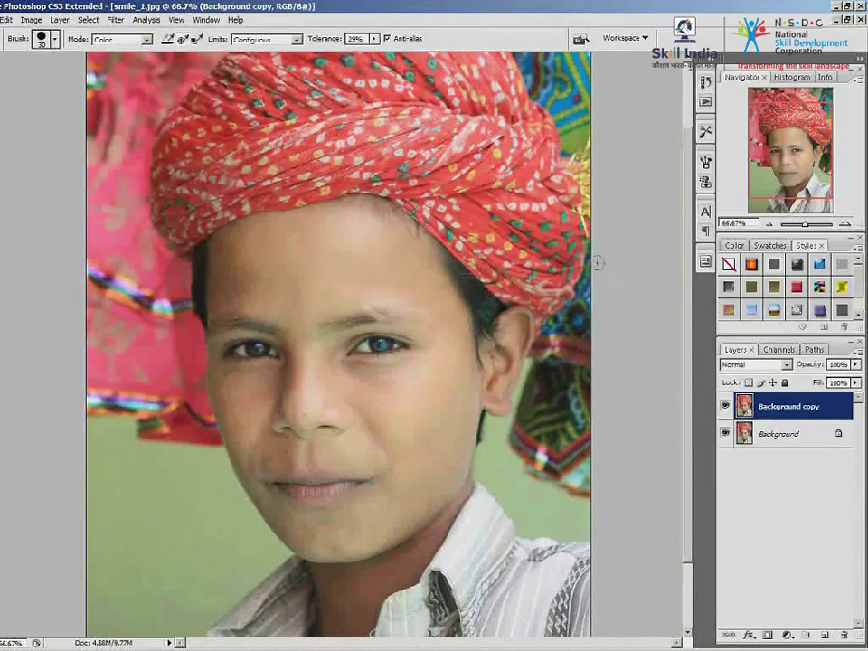
pyautogui.click(724, 406)
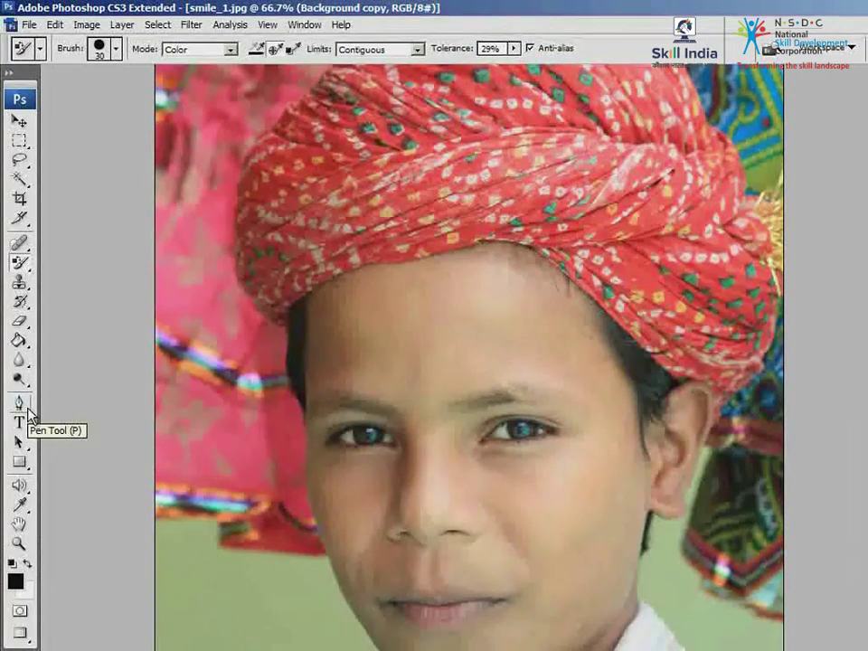
# Draw a closed black teardrop shape with the Pen tool in the left half of the blank Untitled-1 canvas, its tip facing left.
pyautogui.click(19, 402)
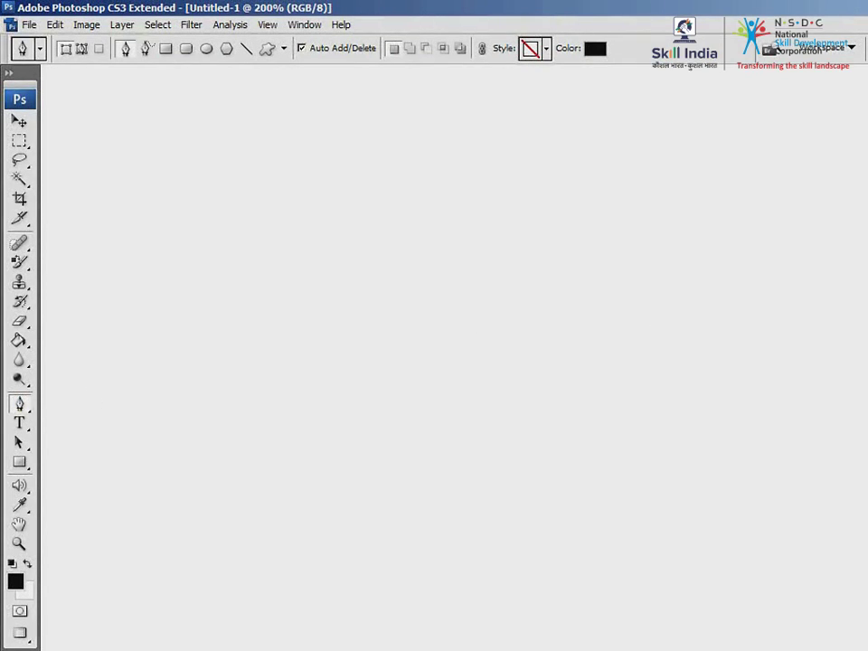
pyautogui.scroll(-3, 452, 362)
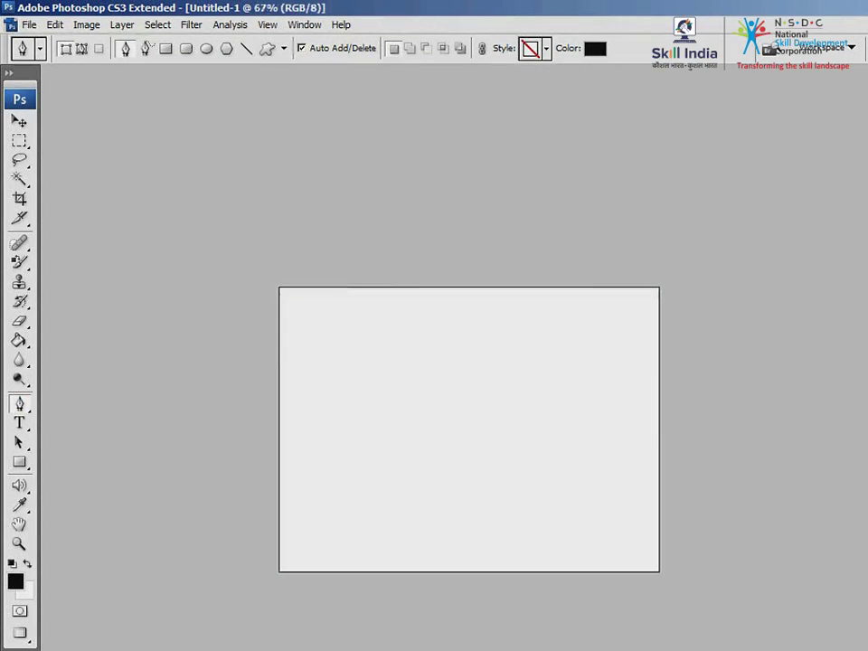
pyautogui.scroll(2, 452, 362)
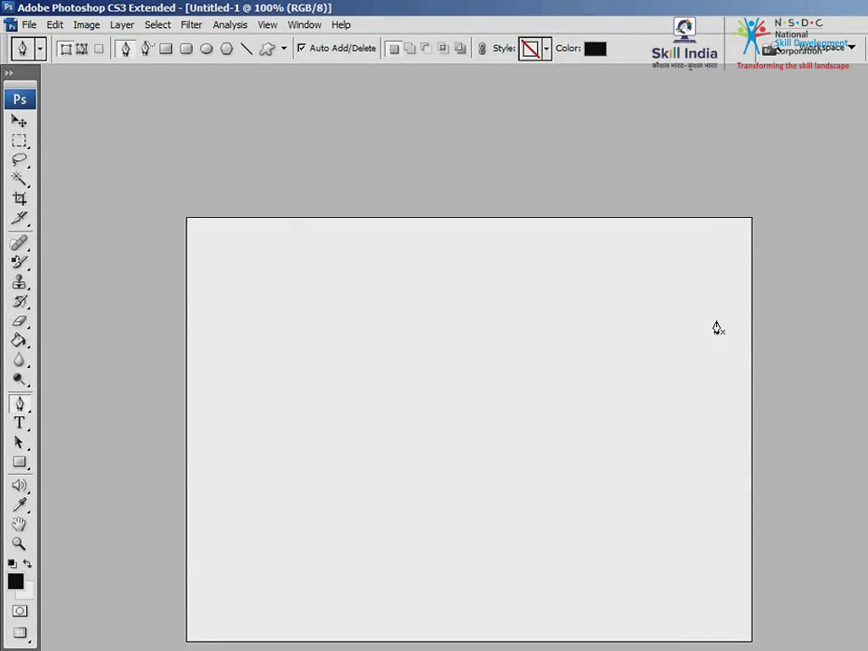
pyautogui.click(248, 376)
pyautogui.click(289, 352)
pyautogui.click(343, 318)
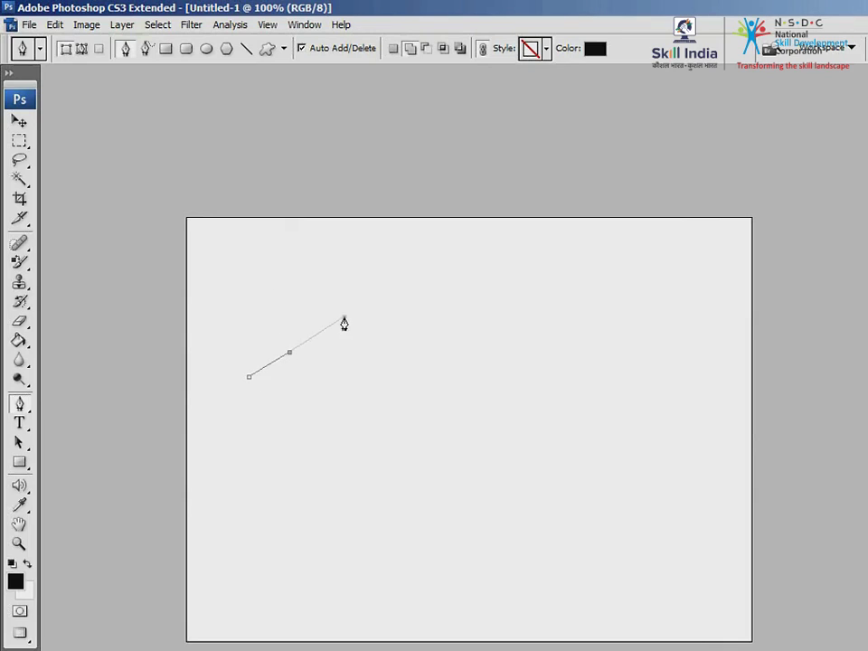
pyautogui.click(396, 314)
pyautogui.click(425, 319)
pyautogui.click(445, 333)
pyautogui.click(456, 354)
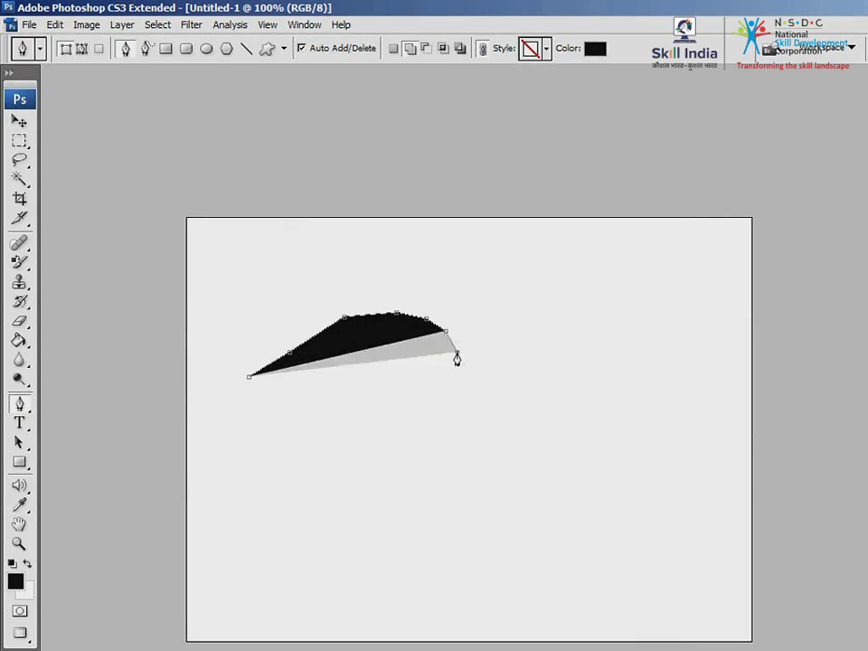
pyautogui.click(456, 377)
pyautogui.click(442, 399)
pyautogui.click(406, 415)
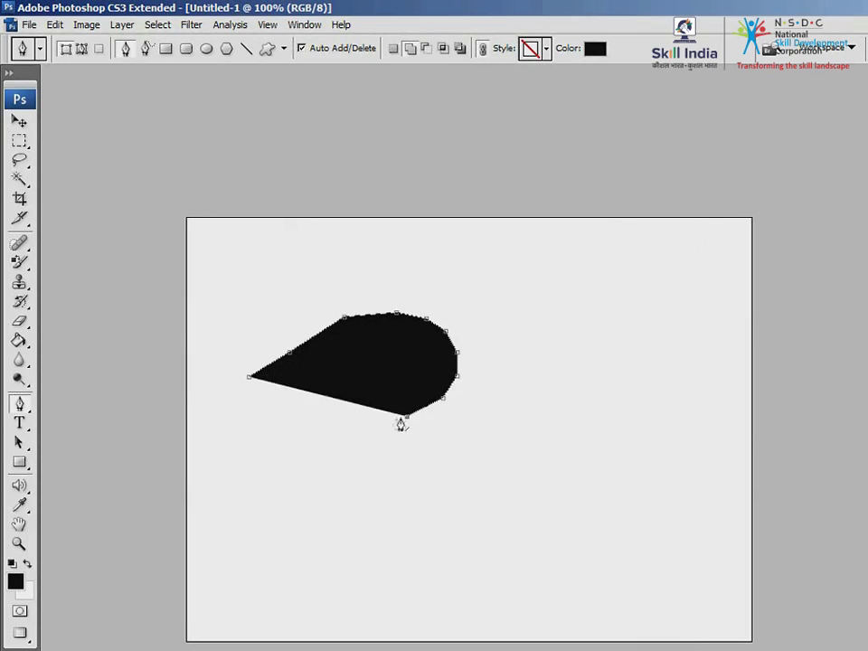
pyautogui.click(353, 422)
pyautogui.click(298, 412)
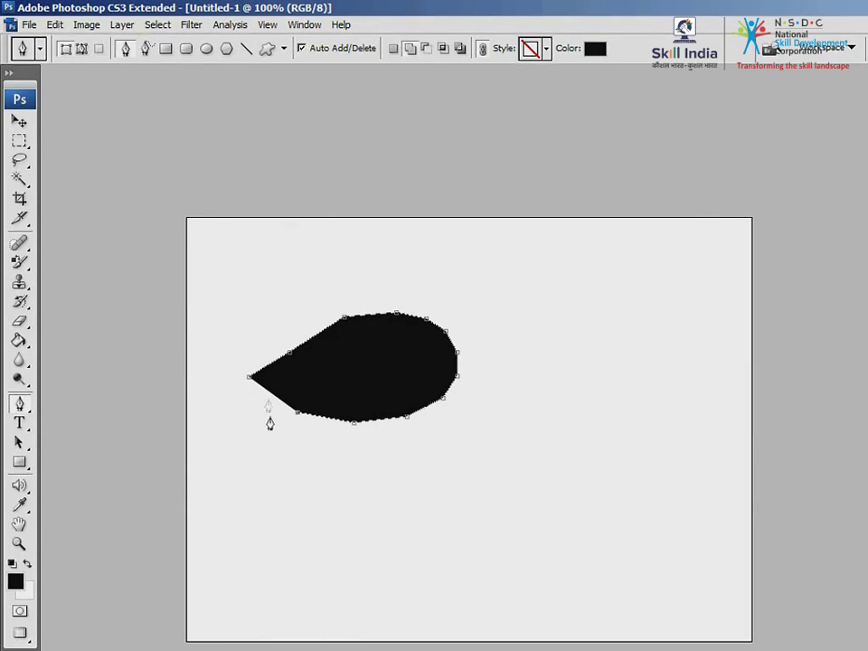
pyautogui.click(214, 403)
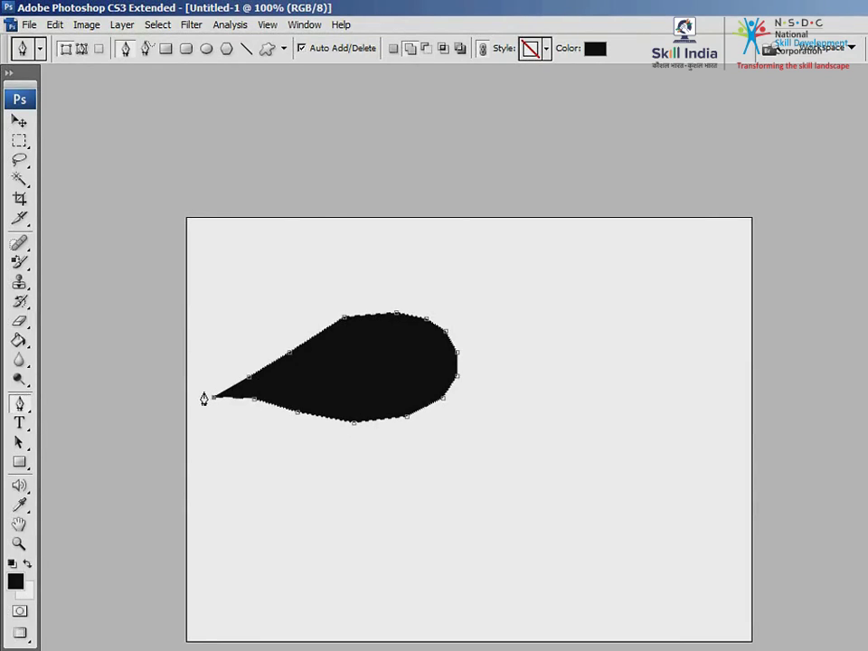
pyautogui.click(251, 384)
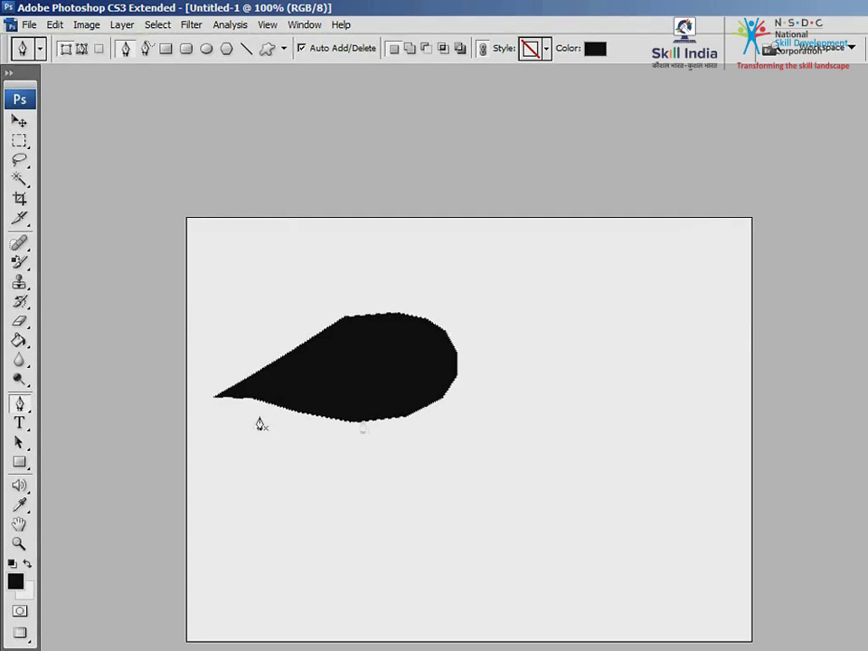
# Draw a second closed, rounded black shape with the Pen tool directly below and to the right of the teardrop, touching its lower edge.
pyautogui.click(432, 405)
pyautogui.click(454, 420)
pyautogui.click(488, 435)
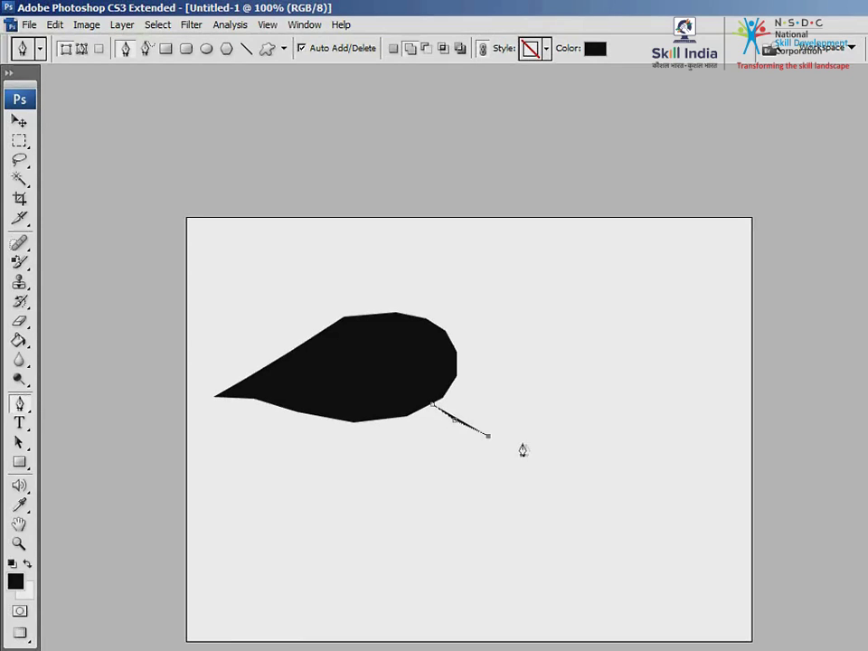
pyautogui.click(526, 442)
pyautogui.click(553, 450)
pyautogui.click(581, 479)
pyautogui.click(581, 504)
pyautogui.click(562, 525)
pyautogui.click(540, 547)
pyautogui.click(460, 550)
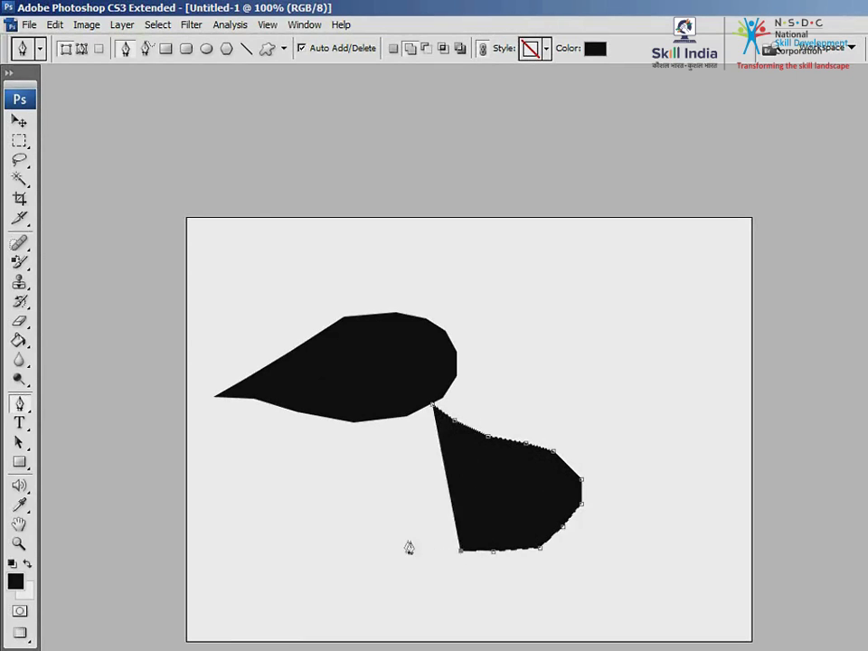
pyautogui.click(407, 539)
pyautogui.click(373, 510)
pyautogui.click(344, 422)
pyautogui.click(432, 406)
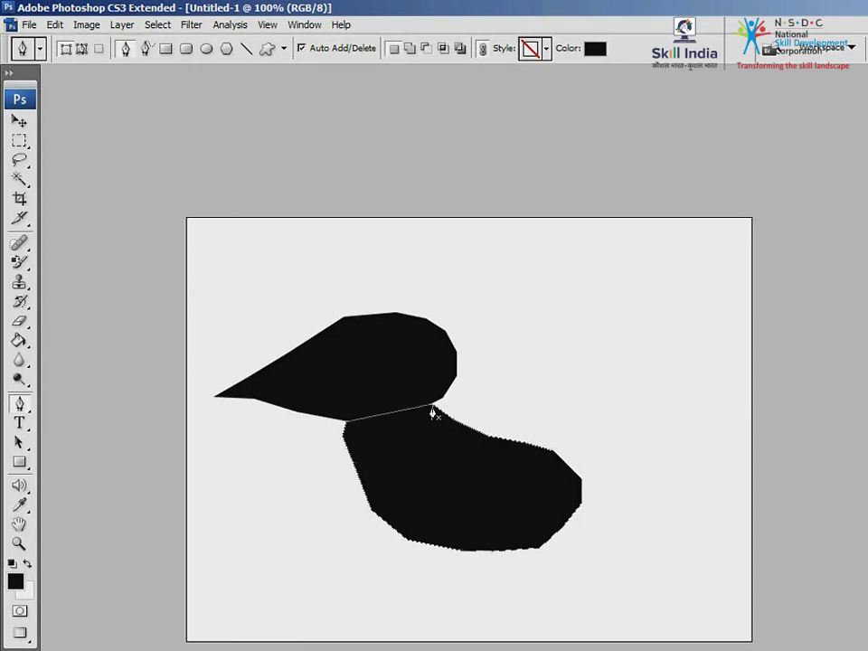
# Draw a closed, irregular, lobed black shape with the Freeform Pen tool in the upper-right part of the canvas.
pyautogui.rightClick(30, 414)
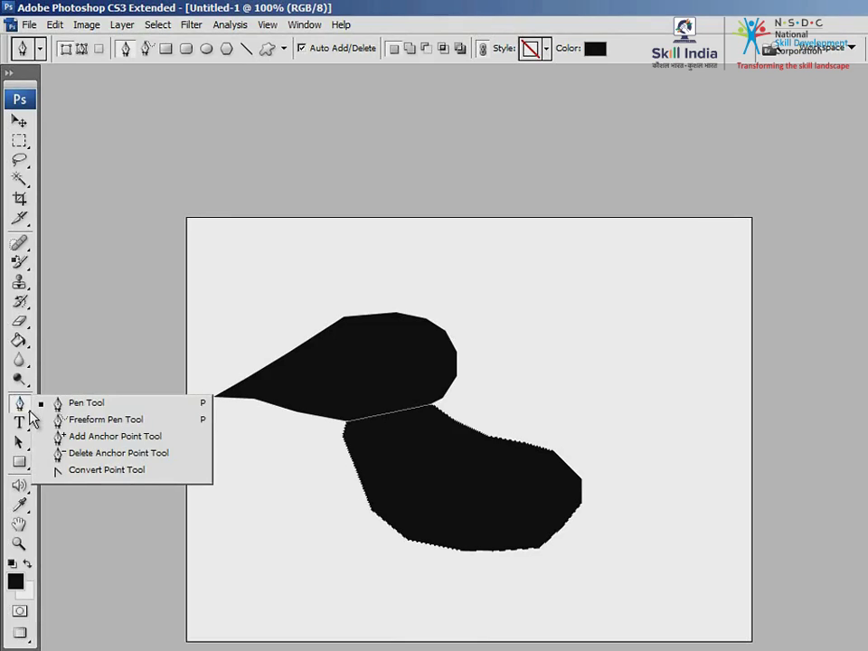
pyautogui.click(171, 425)
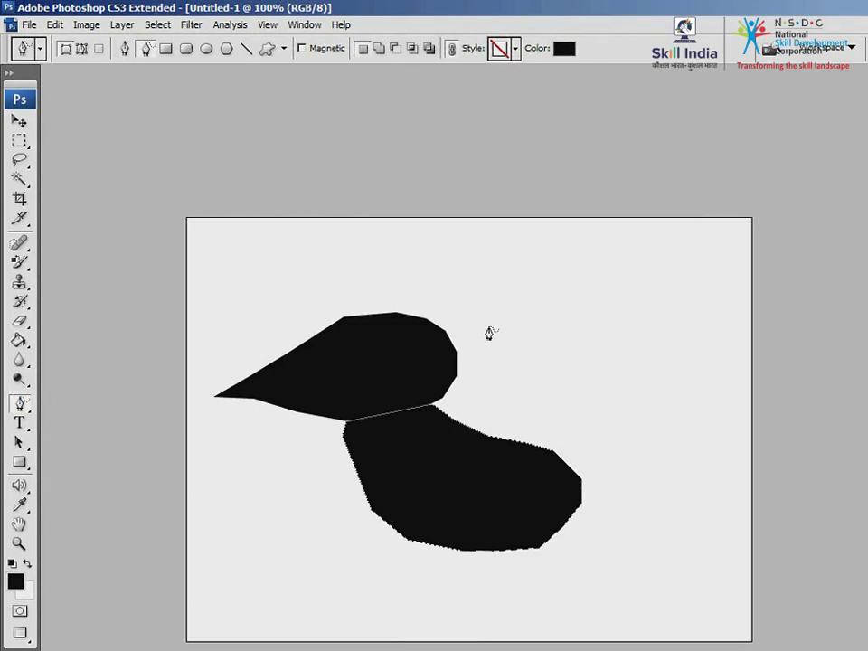
pyautogui.moveTo(522, 301)
pyautogui.mouseDown()
pyautogui.moveTo(581, 282)
pyautogui.moveTo(596, 299)
pyautogui.moveTo(651, 304)
pyautogui.moveTo(656, 335)
pyautogui.moveTo(642, 351)
pyautogui.moveTo(664, 414)
pyautogui.moveTo(640, 439)
pyautogui.moveTo(611, 427)
pyautogui.moveTo(573, 437)
pyautogui.moveTo(530, 411)
pyautogui.moveTo(549, 379)
pyautogui.moveTo(532, 352)
pyautogui.moveTo(476, 330)
pyautogui.moveTo(480, 297)
pyautogui.moveTo(522, 306)
pyautogui.mouseUp()
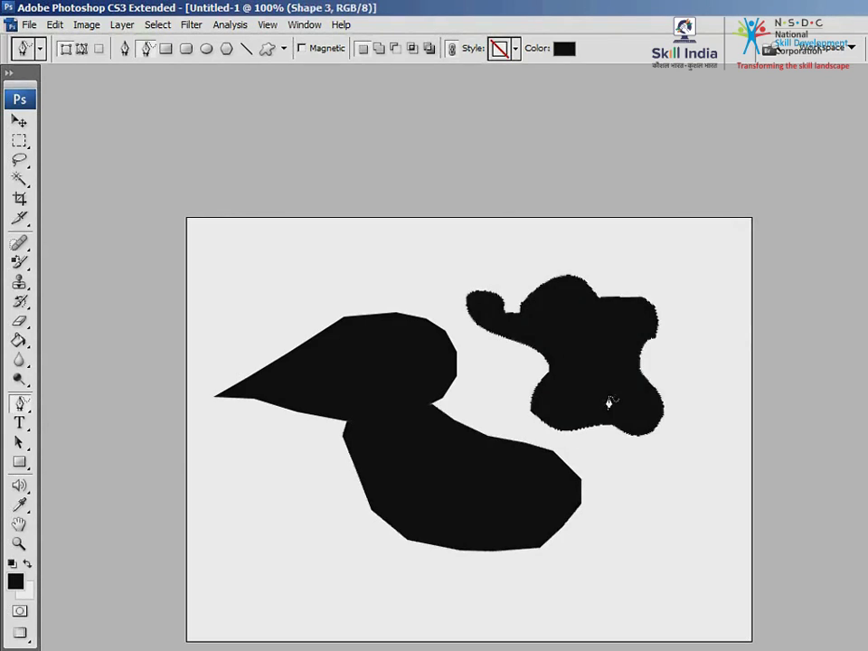
# Select the teardrop's path and add extra anchor points along its upper-left and lower-left edges with the Add Anchor Point tool.
pyautogui.click(30, 408)
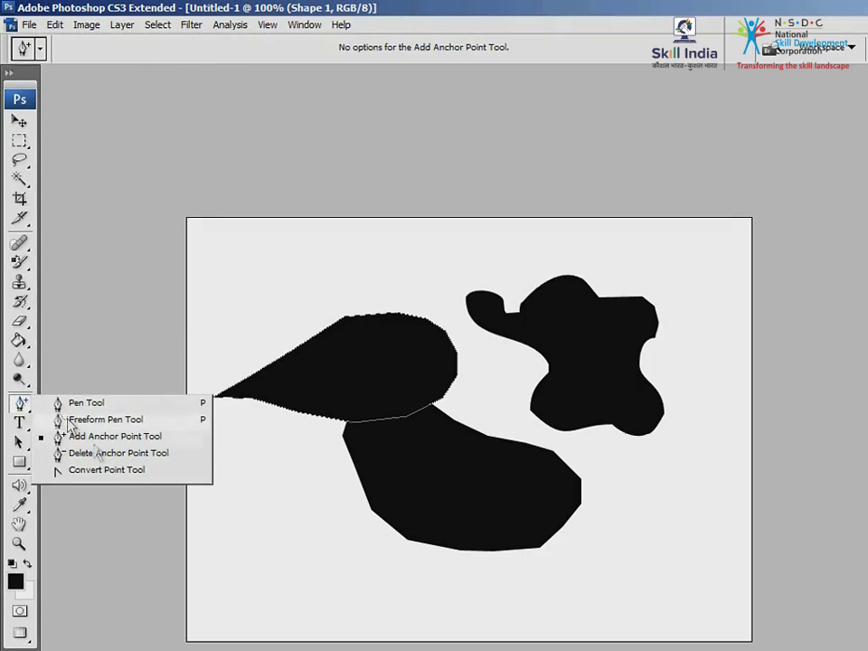
pyautogui.click(102, 470)
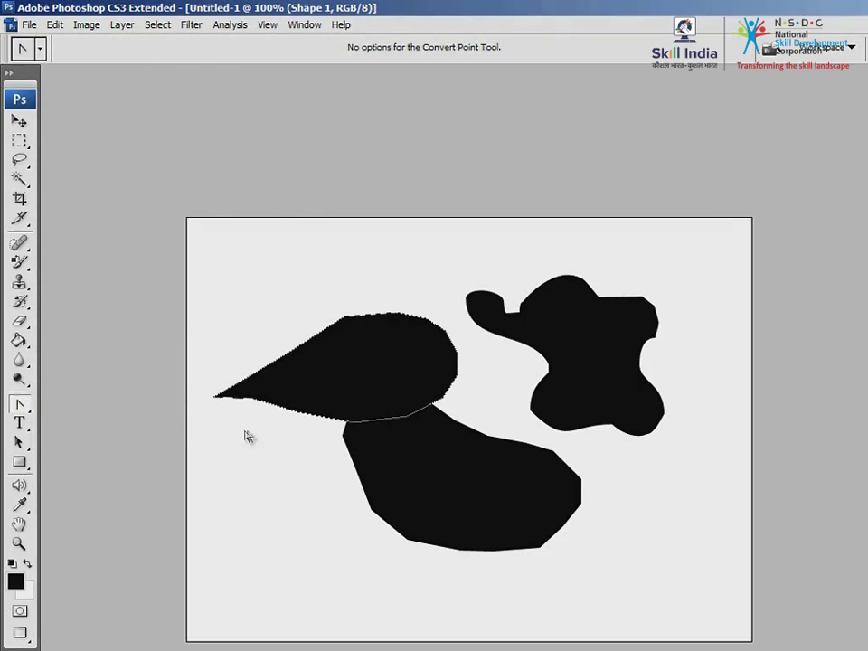
pyautogui.click(291, 356)
pyautogui.click(28, 414)
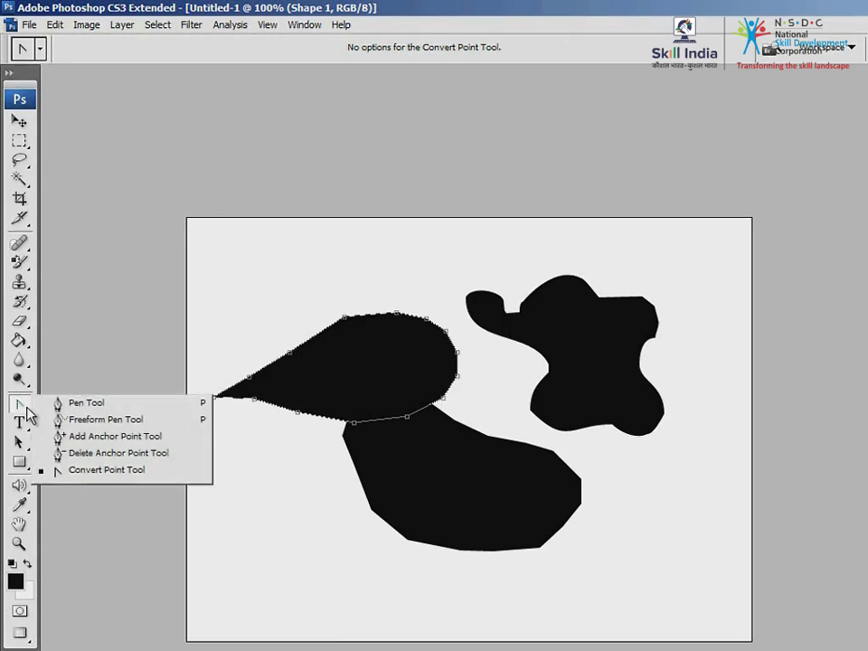
pyautogui.click(124, 437)
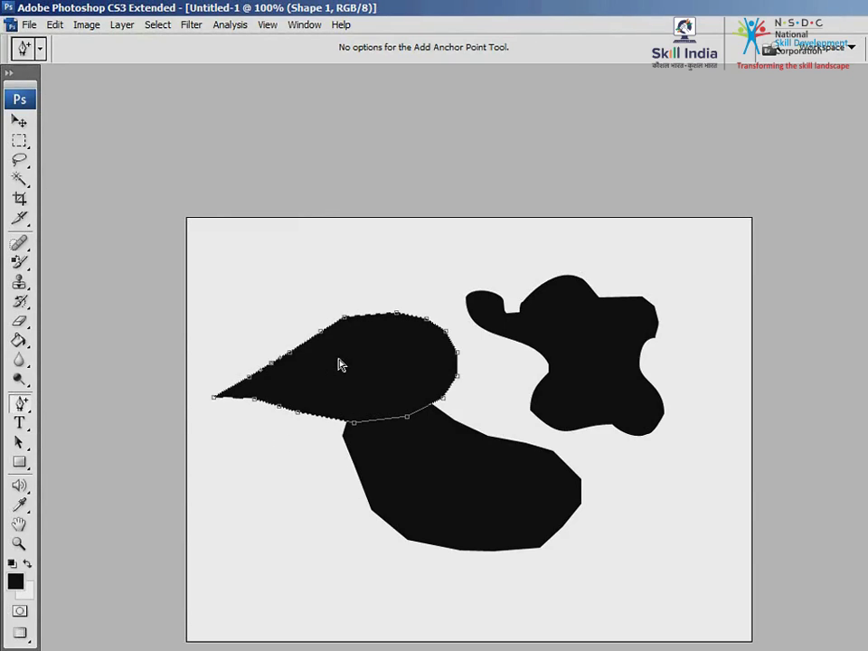
# Delete the anchor points along the teardrop's upper edge with the Delete Anchor Point tool, leaving one straight edge from the tip.
pyautogui.click(28, 407)
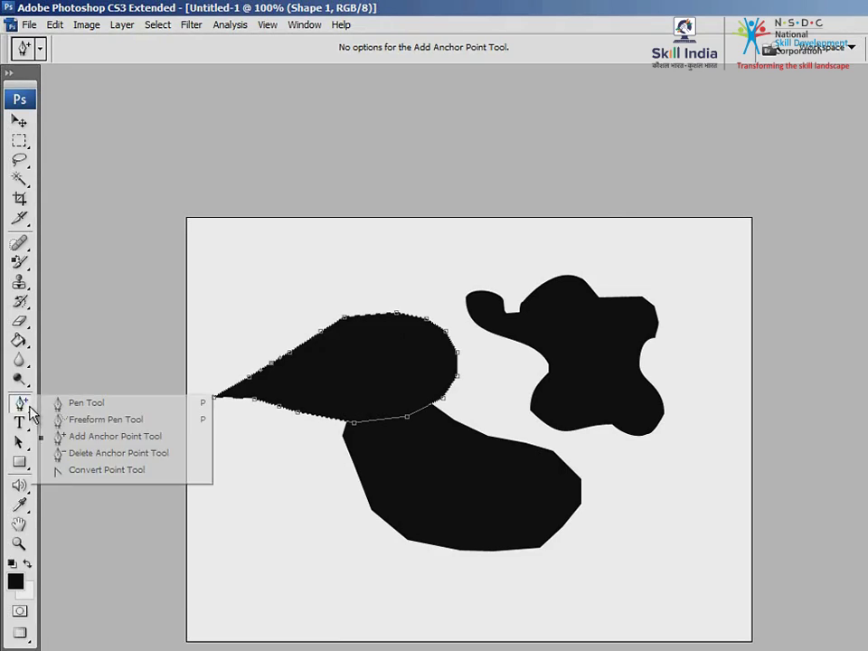
pyautogui.click(126, 453)
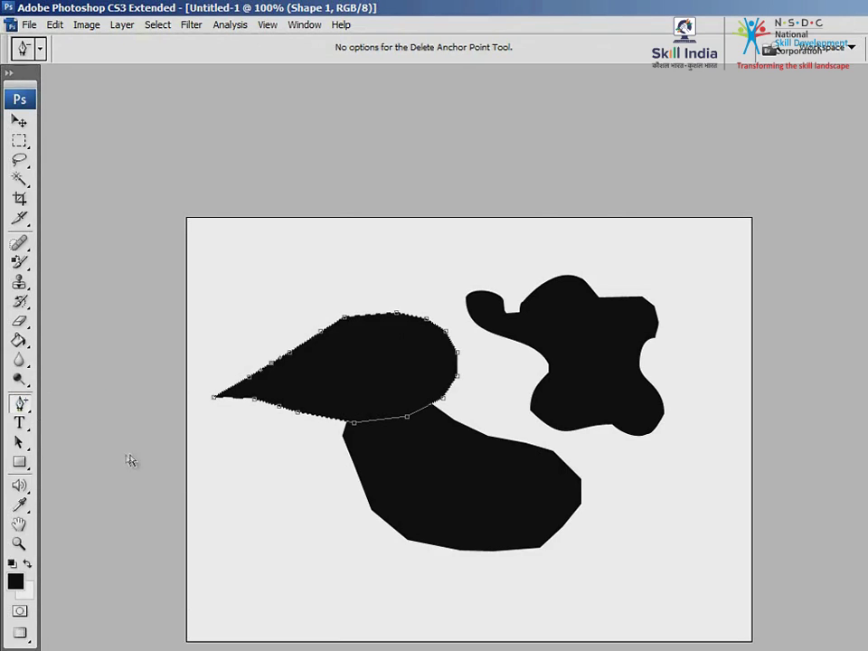
pyautogui.click(345, 319)
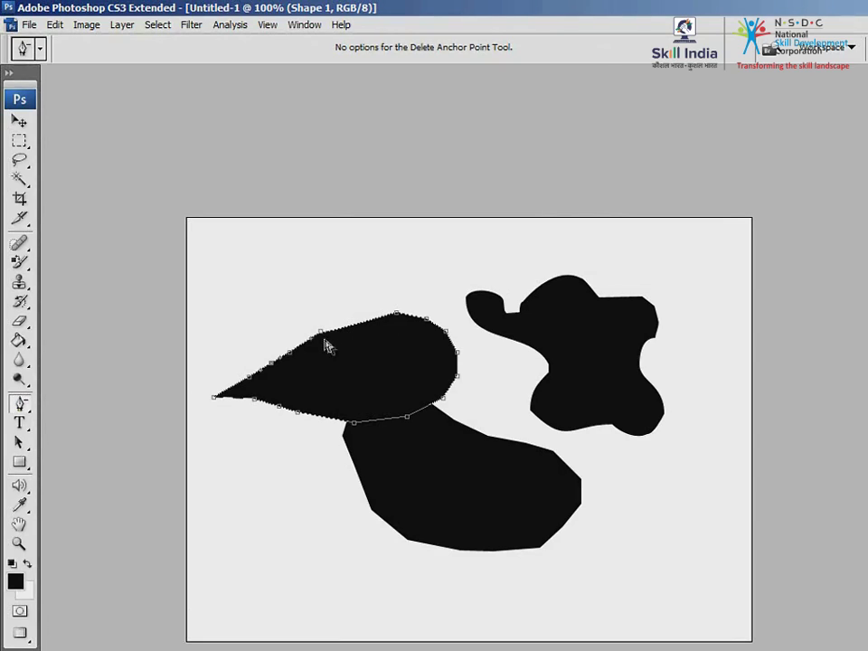
pyautogui.click(321, 335)
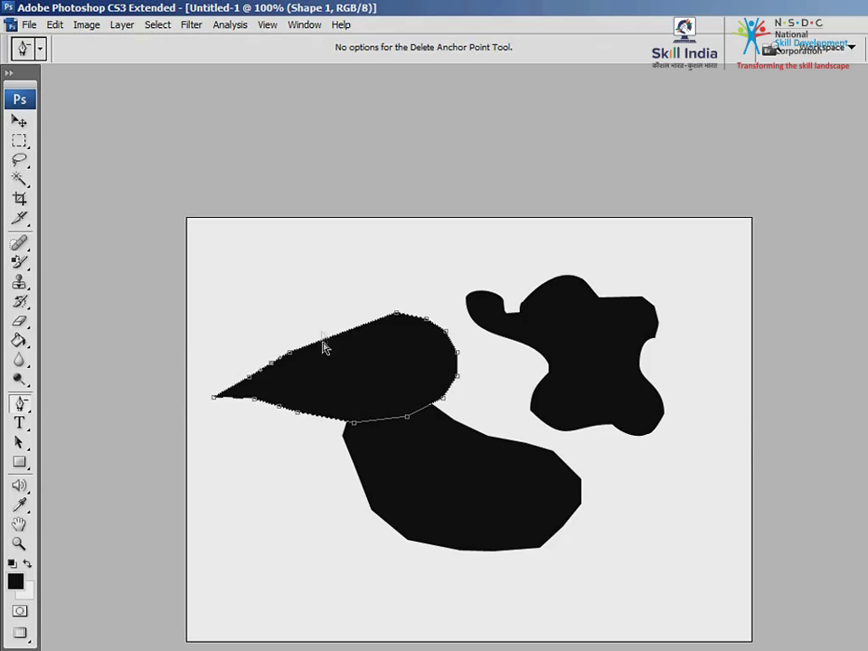
pyautogui.click(395, 318)
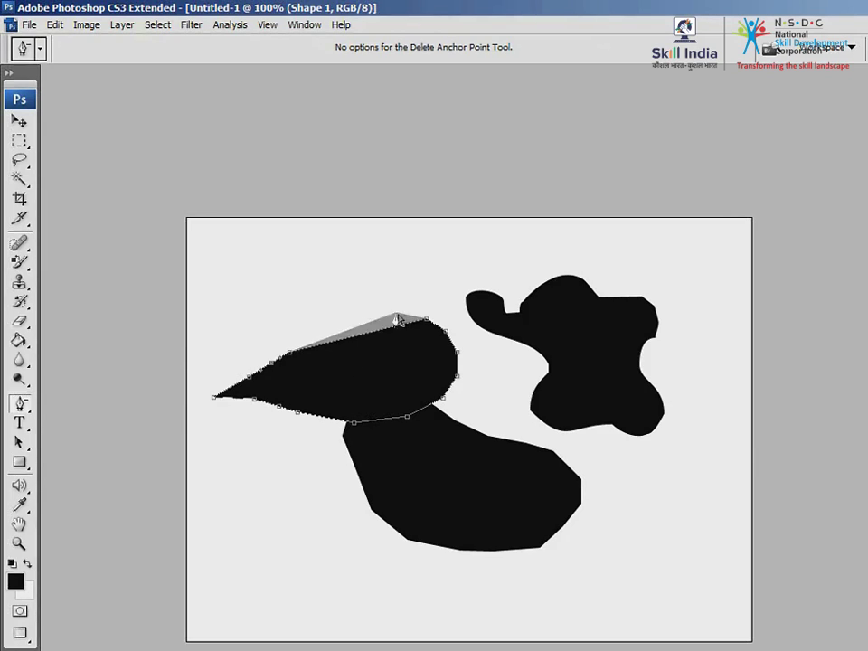
pyautogui.click(290, 355)
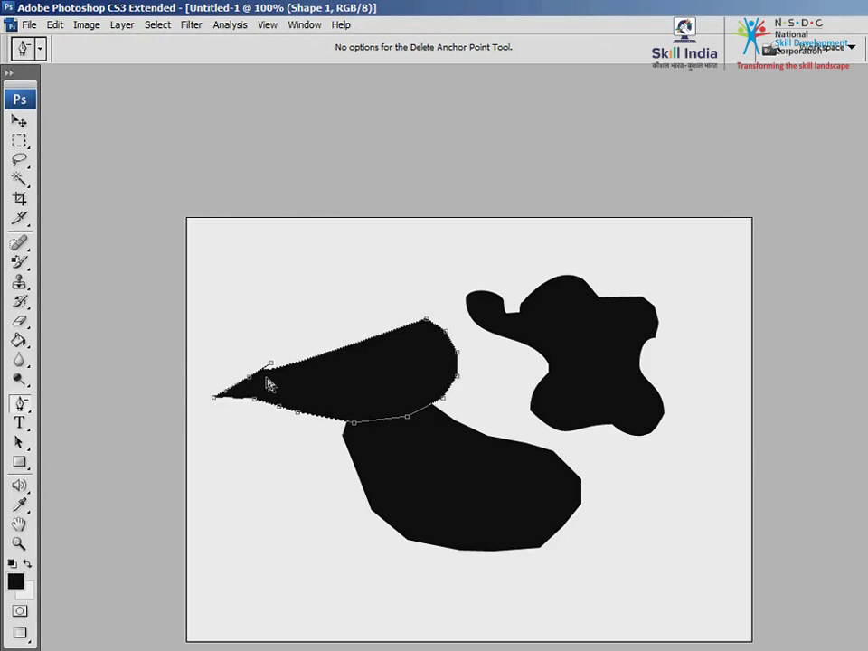
pyautogui.click(253, 384)
pyautogui.click(271, 365)
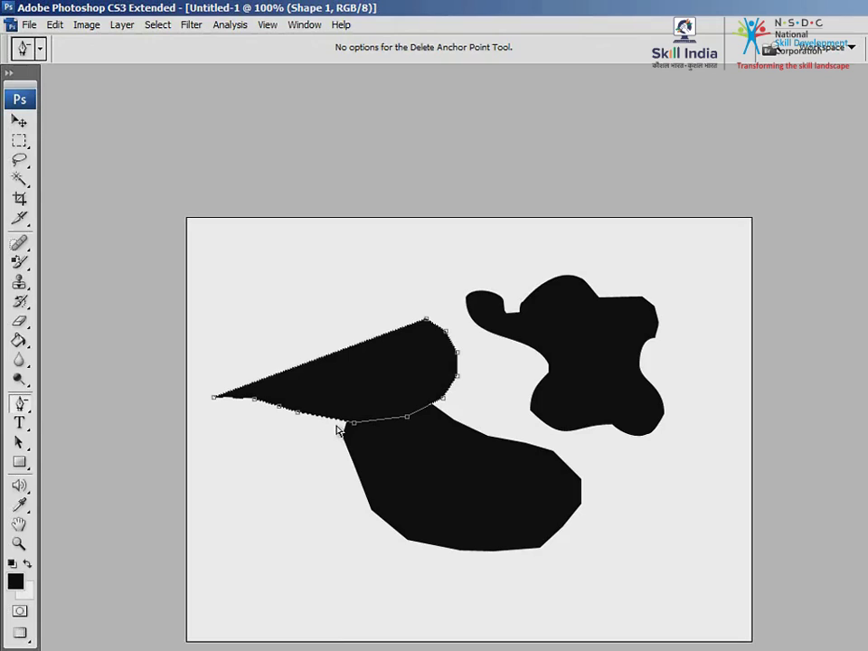
# Convert the teardrop's upper-right corner point to a curve with the Convert Point tool and pull its handle up-left to bulge the upper edge.
pyautogui.click(27, 409)
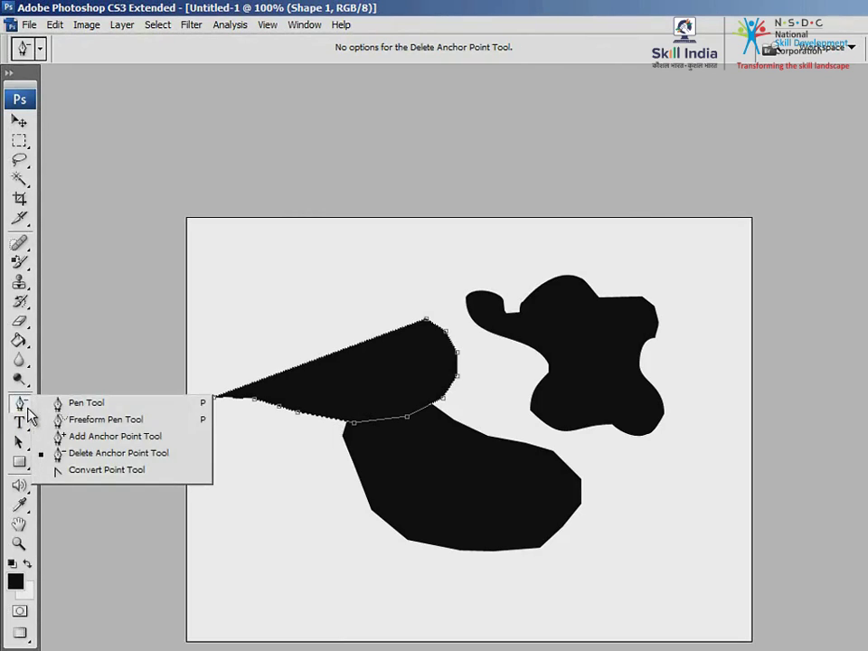
pyautogui.click(152, 474)
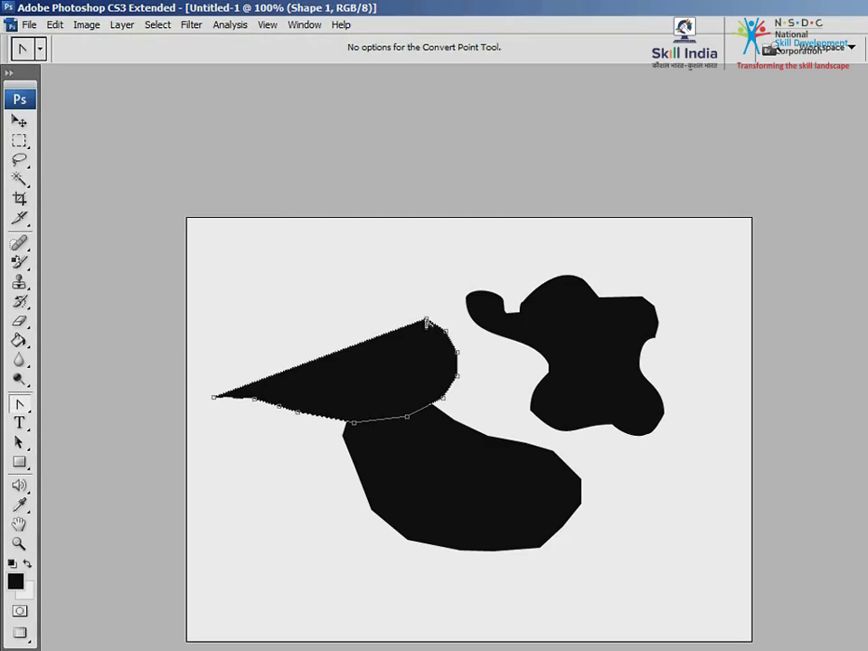
pyautogui.moveTo(427, 321); pyautogui.dragTo(455, 336)
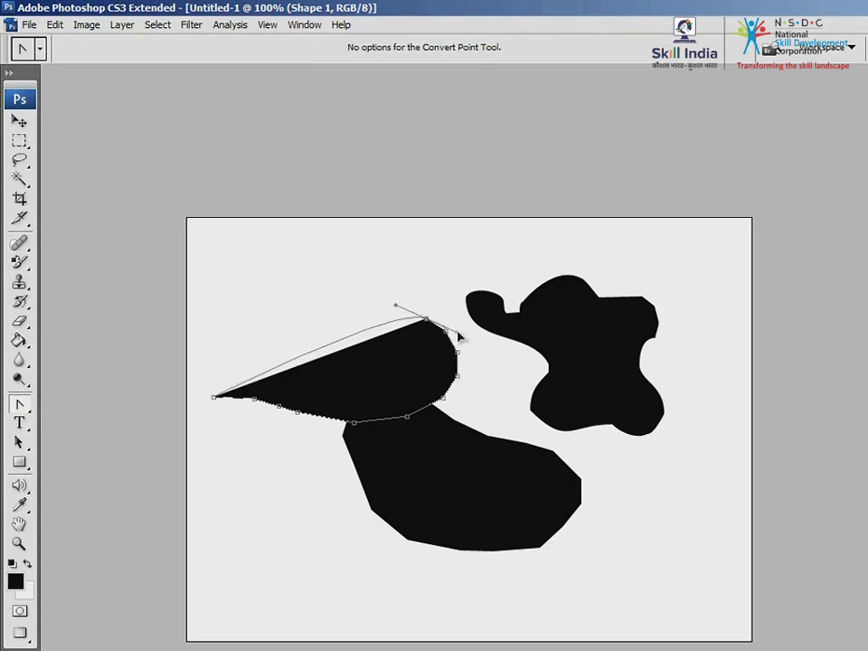
pyautogui.moveTo(458, 336); pyautogui.dragTo(459, 333)
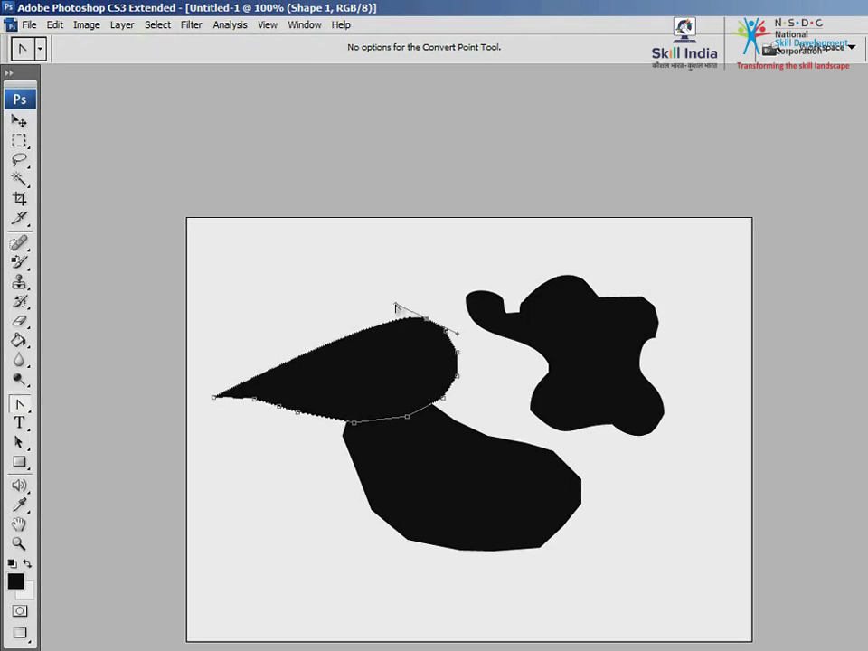
pyautogui.moveTo(395, 308); pyautogui.dragTo(336, 249)
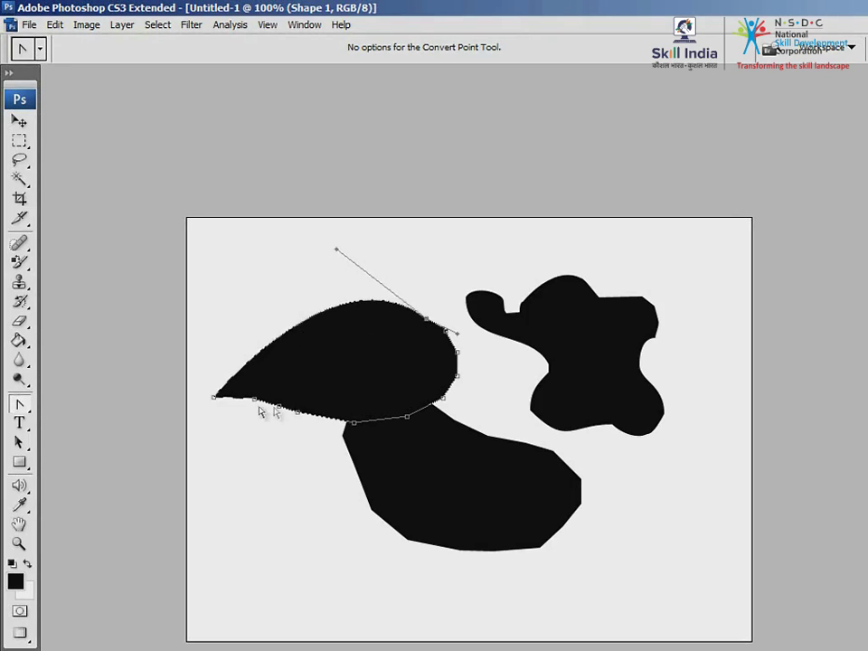
# Convert the anchor points along the teardrop's lower-left edge to curves with the Convert Point tool, pulling their handles to form small bulges.
pyautogui.moveTo(255, 403); pyautogui.dragTo(224, 416)
pyautogui.moveTo(284, 387); pyautogui.dragTo(258, 423)
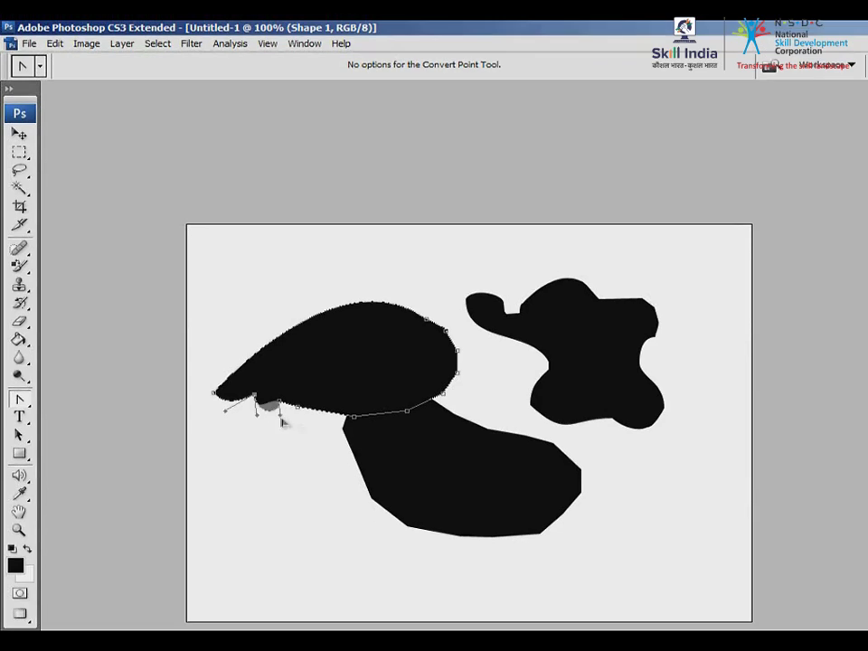
pyautogui.click(301, 415)
pyautogui.moveTo(280, 404); pyautogui.dragTo(308, 412)
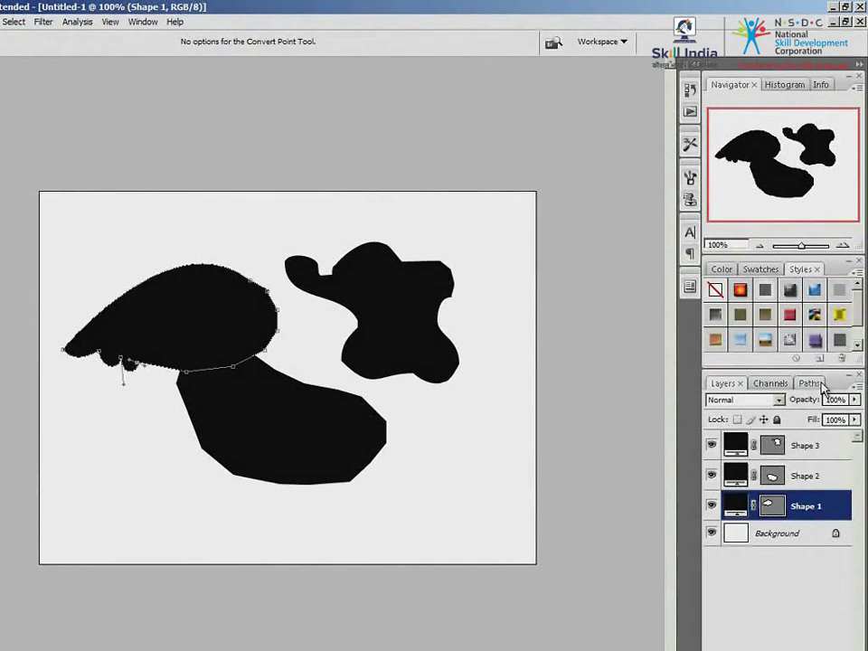
# Load the teardrop's Shape 1 Vector Mask path as a selection.
pyautogui.click(810, 384)
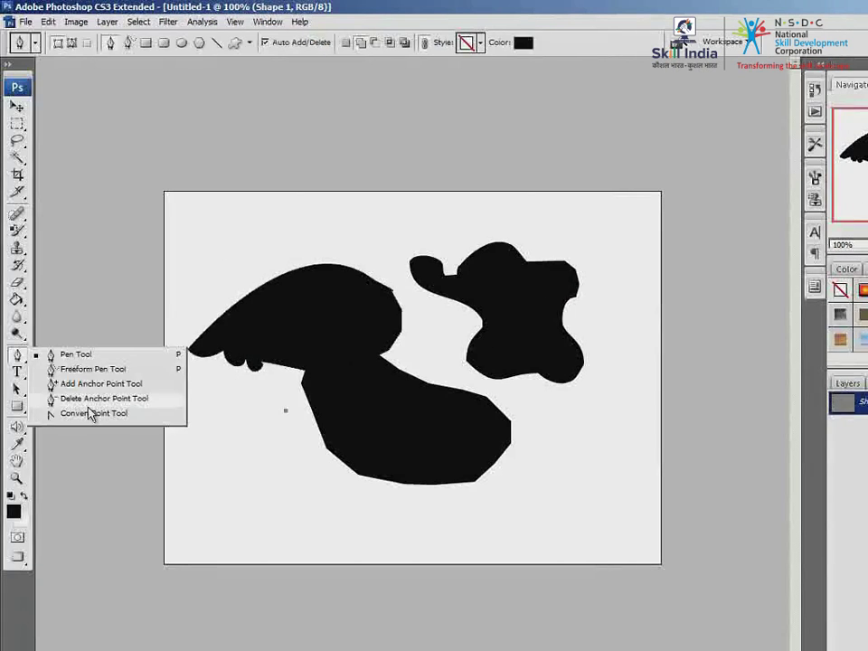
pyautogui.click(0, 412)
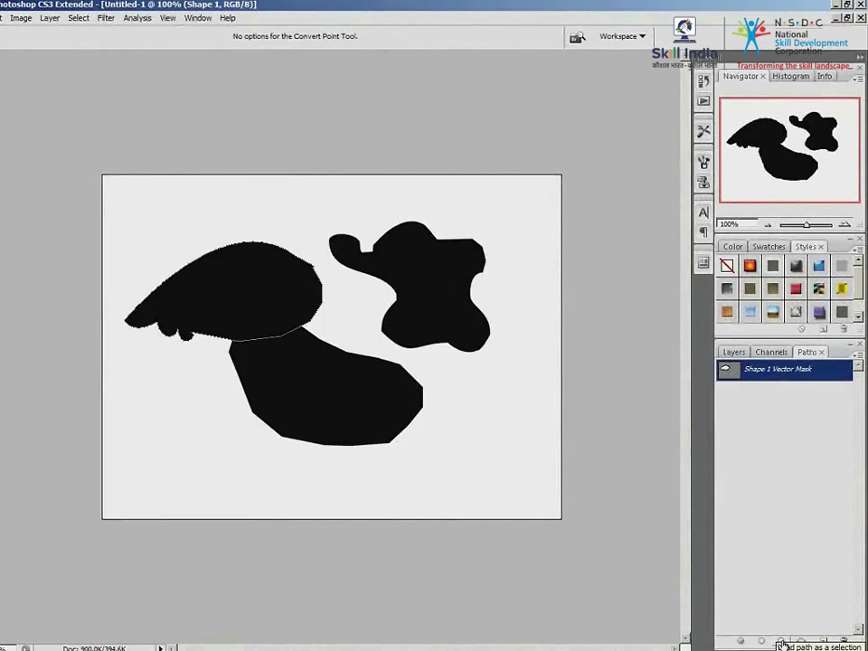
pyautogui.click(781, 644)
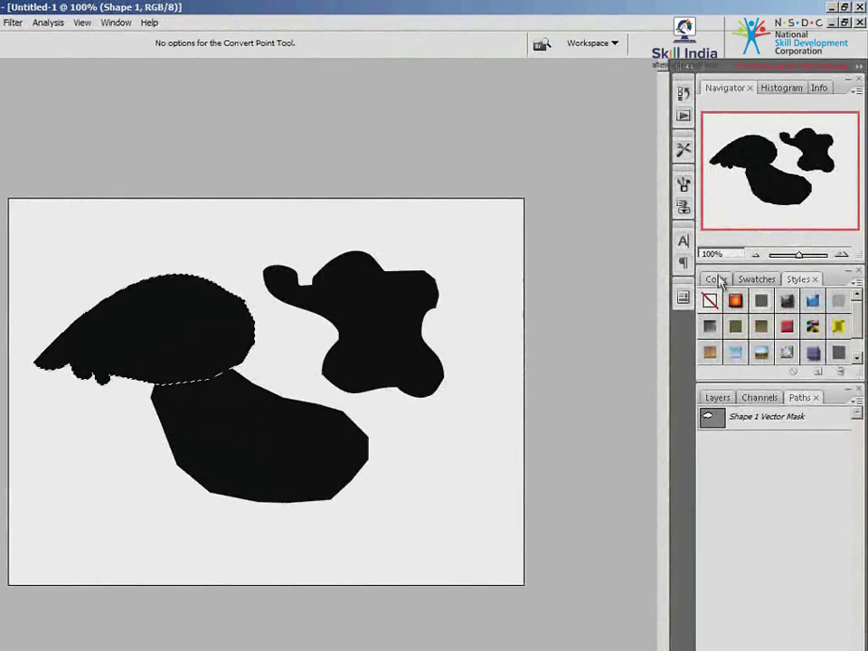
# Fill the teardrop selection with purple using the Paint Bucket, and refill it with a medium green foreground color.
pyautogui.click(718, 279)
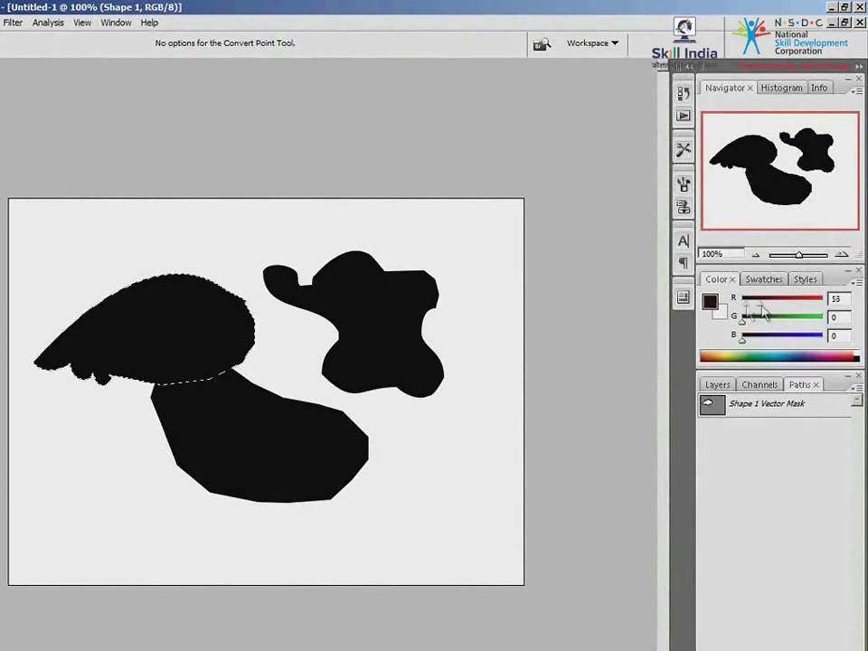
pyautogui.moveTo(745, 304); pyautogui.dragTo(794, 337)
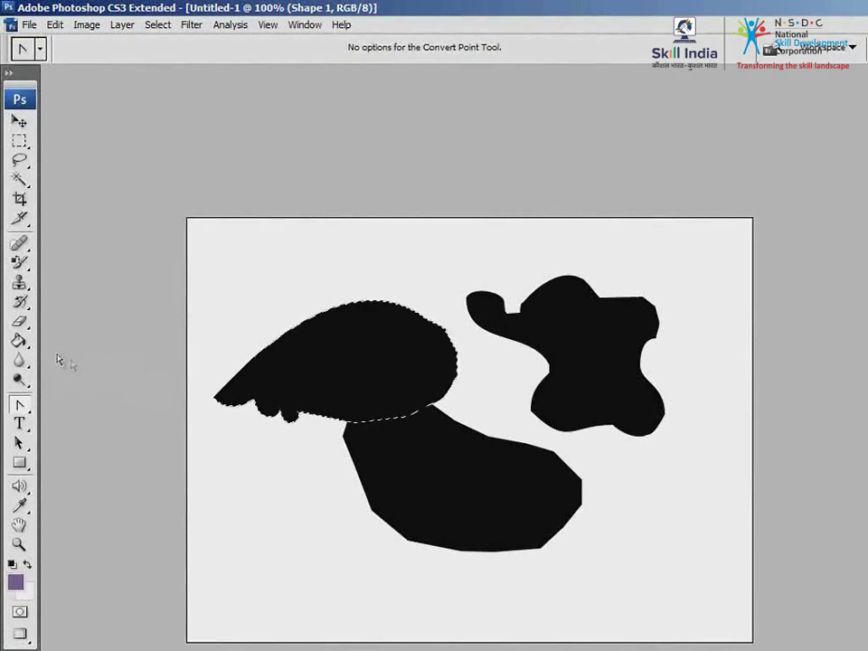
pyautogui.click(18, 341)
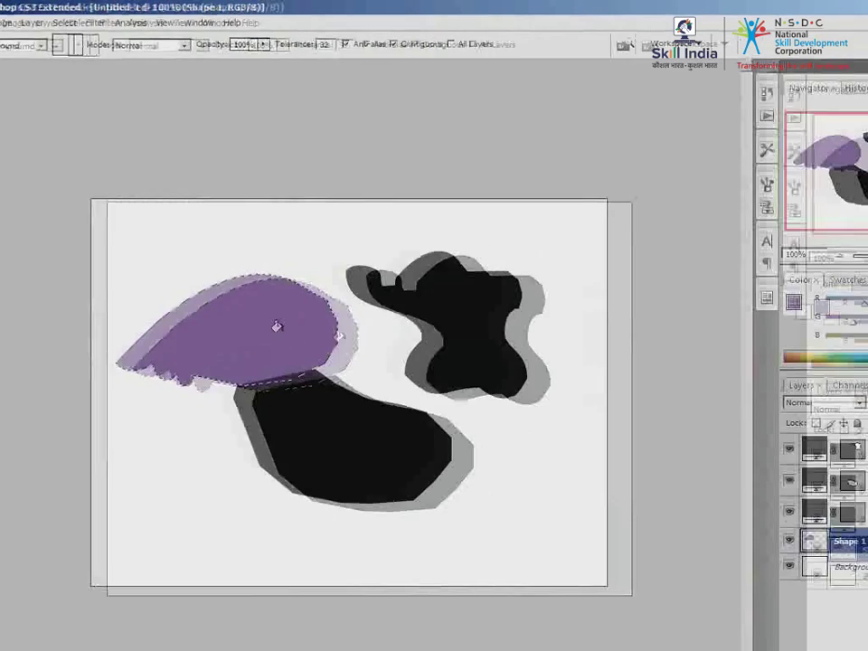
pyautogui.moveTo(770, 303)
pyautogui.mouseDown()
pyautogui.moveTo(784, 301)
pyautogui.moveTo(773, 321)
pyautogui.moveTo(799, 303)
pyautogui.mouseUp()
pyautogui.click(227, 309)
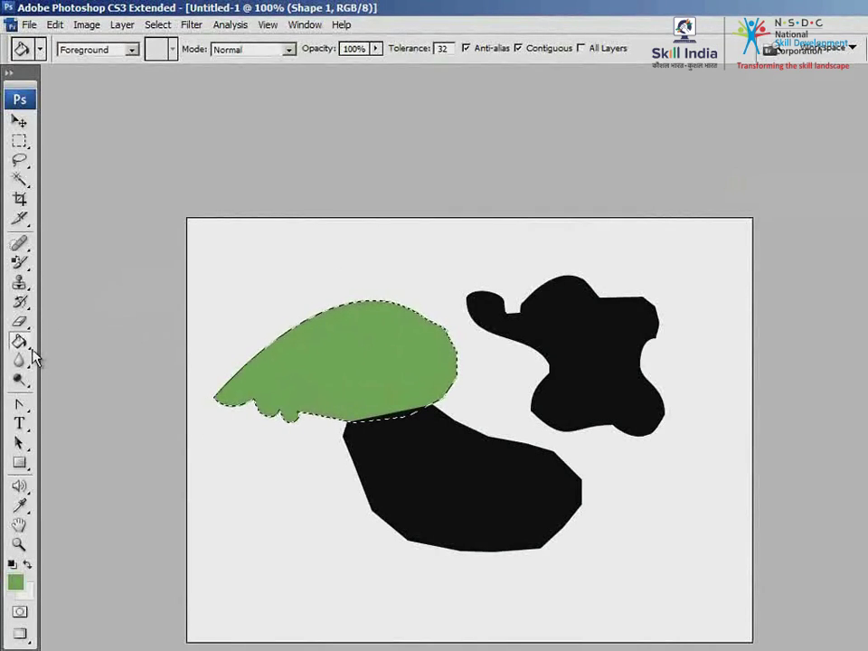
# Set the background color to pale yellow-green (hue 72°) and fill the teardrop selection with a foreground-to-background linear gradient from lower left to upper right.
pyautogui.click(32, 354)
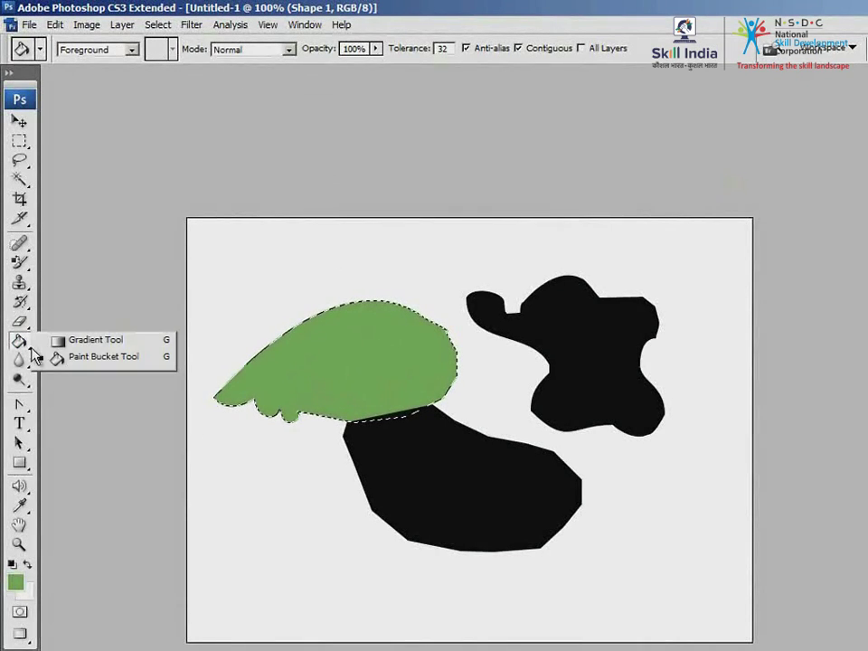
pyautogui.click(109, 341)
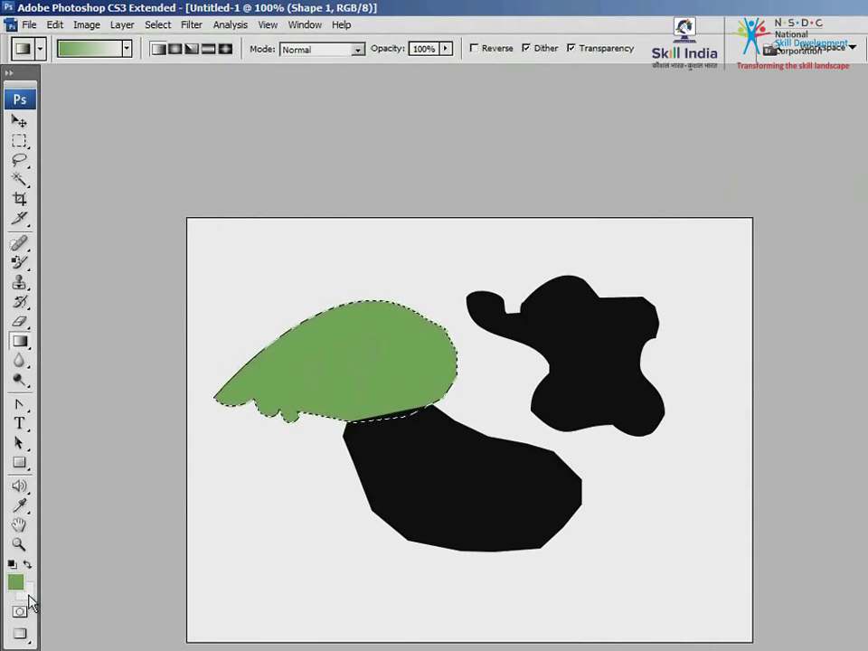
pyautogui.click(27, 594)
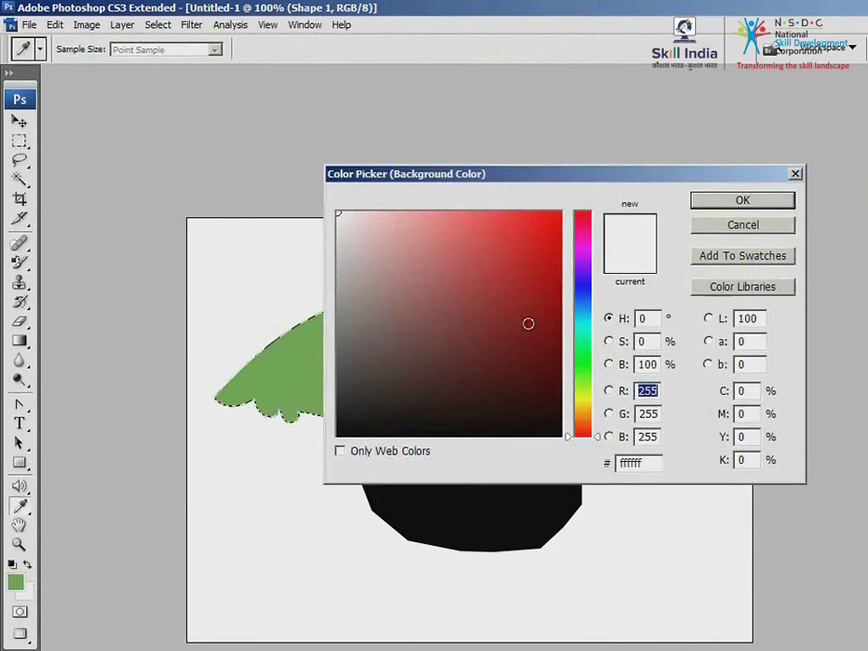
pyautogui.moveTo(583, 295); pyautogui.dragTo(584, 394)
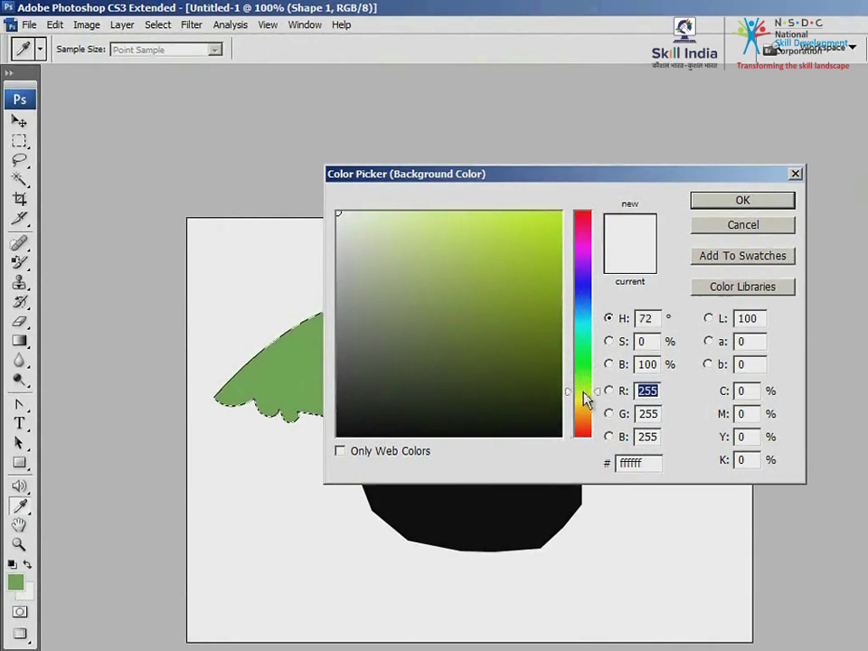
pyautogui.click(395, 252)
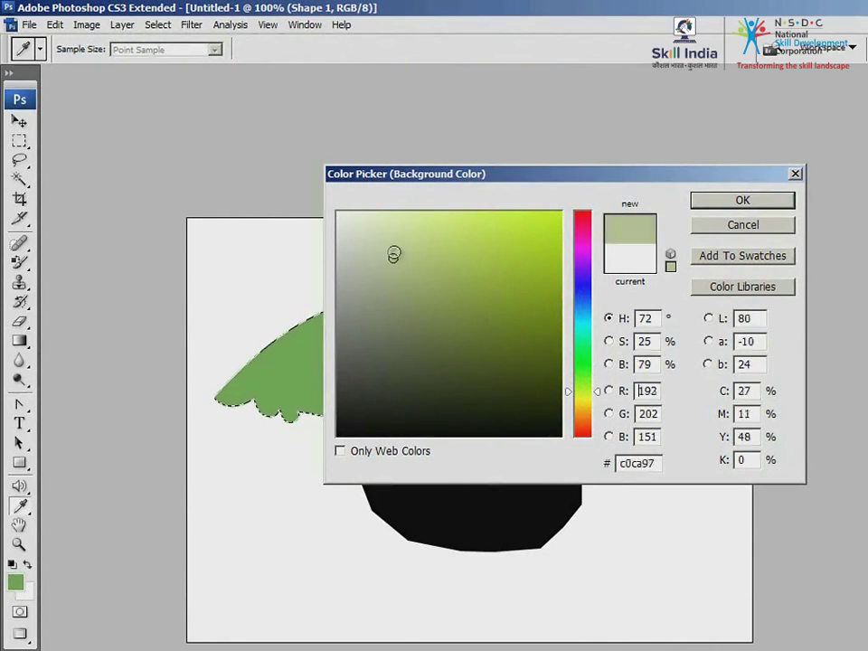
pyautogui.moveTo(395, 252); pyautogui.dragTo(400, 227)
pyautogui.click(716, 201)
pyautogui.press('g')
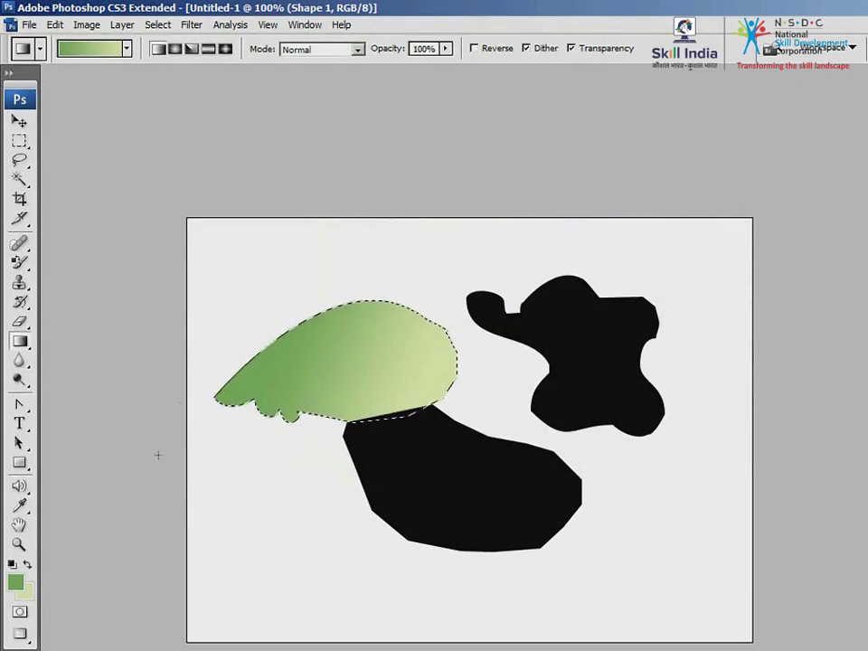
pyautogui.moveTo(153, 485); pyautogui.dragTo(422, 345)
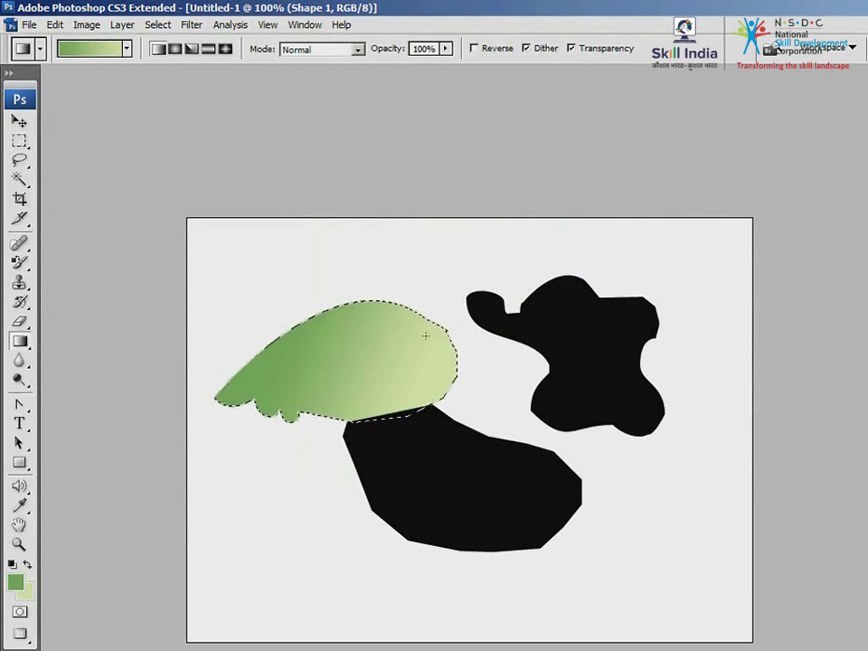